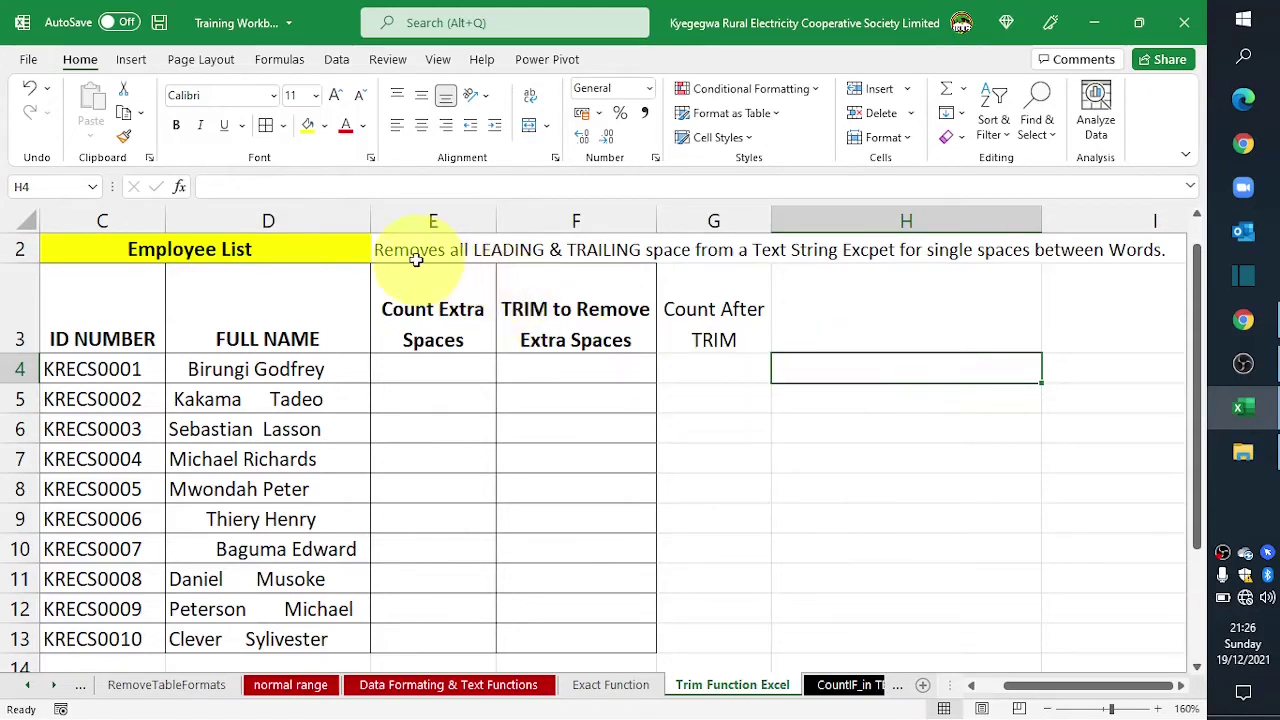
- Examine the TRIM description in row 2 and the irregular spacing of the employee names in column D
click(455, 250)
drag(455, 250, 802, 259)
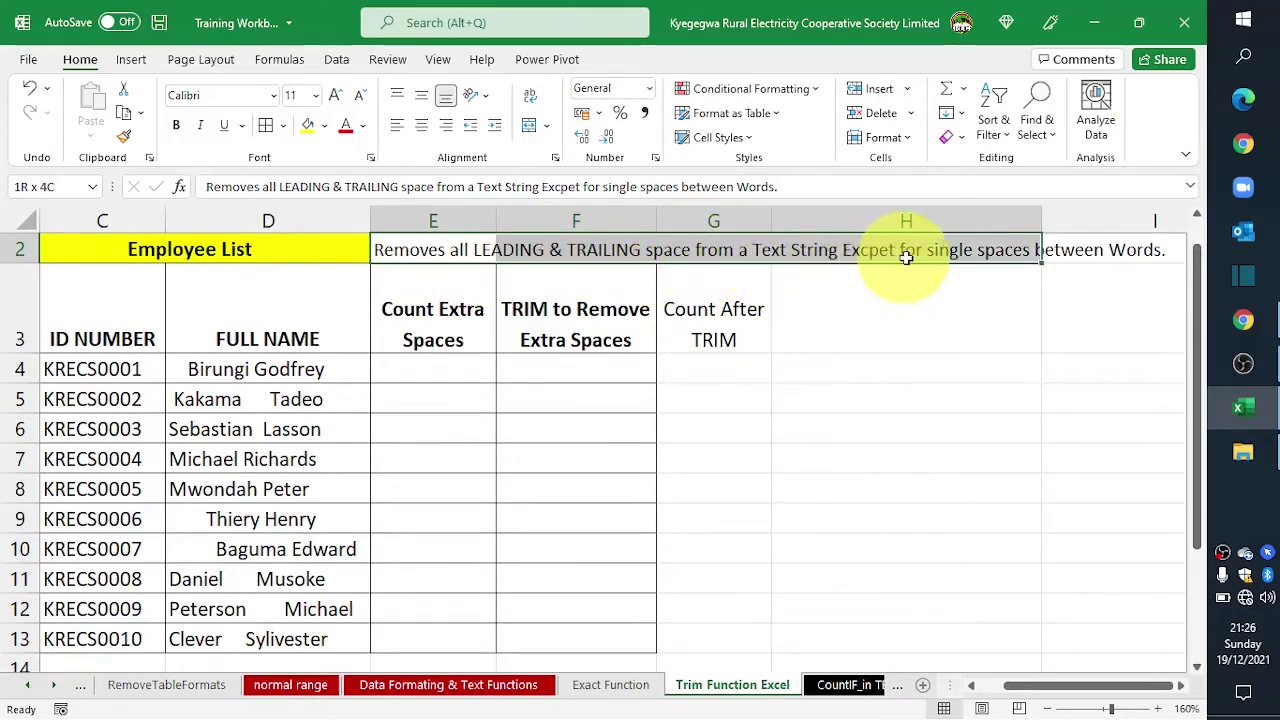
drag(985, 253, 1070, 255)
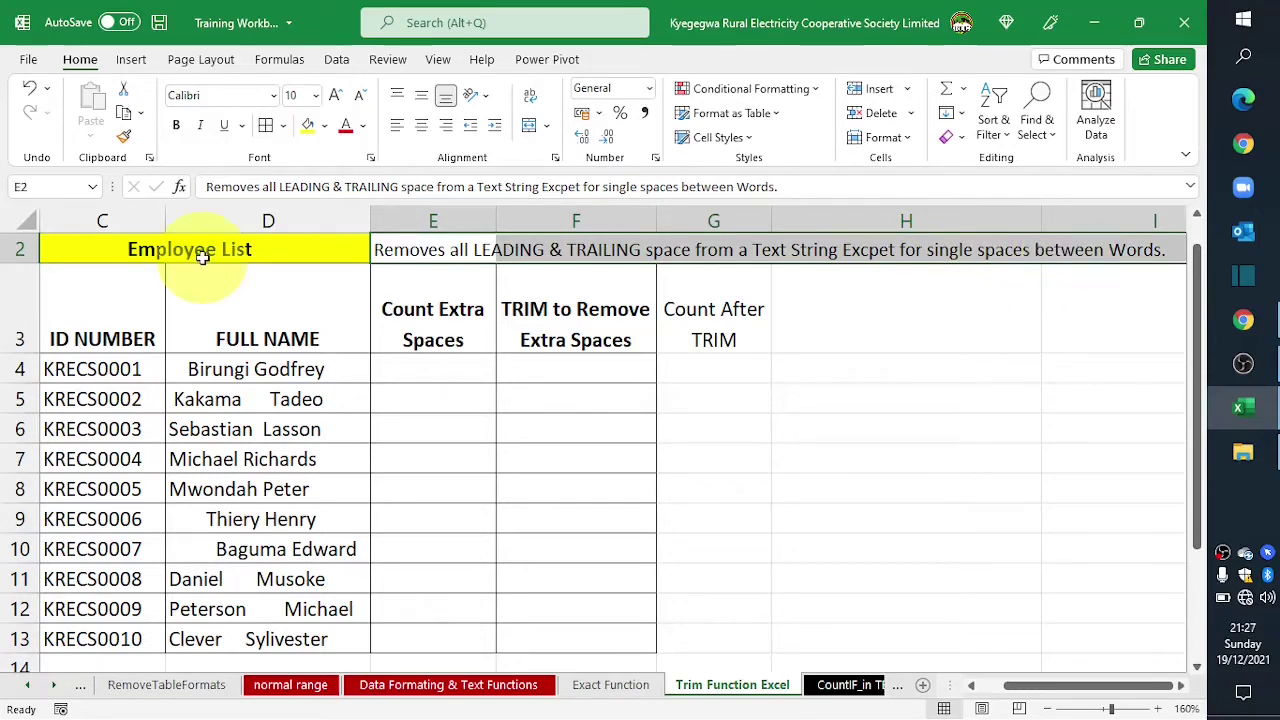
drag(88, 252, 300, 634)
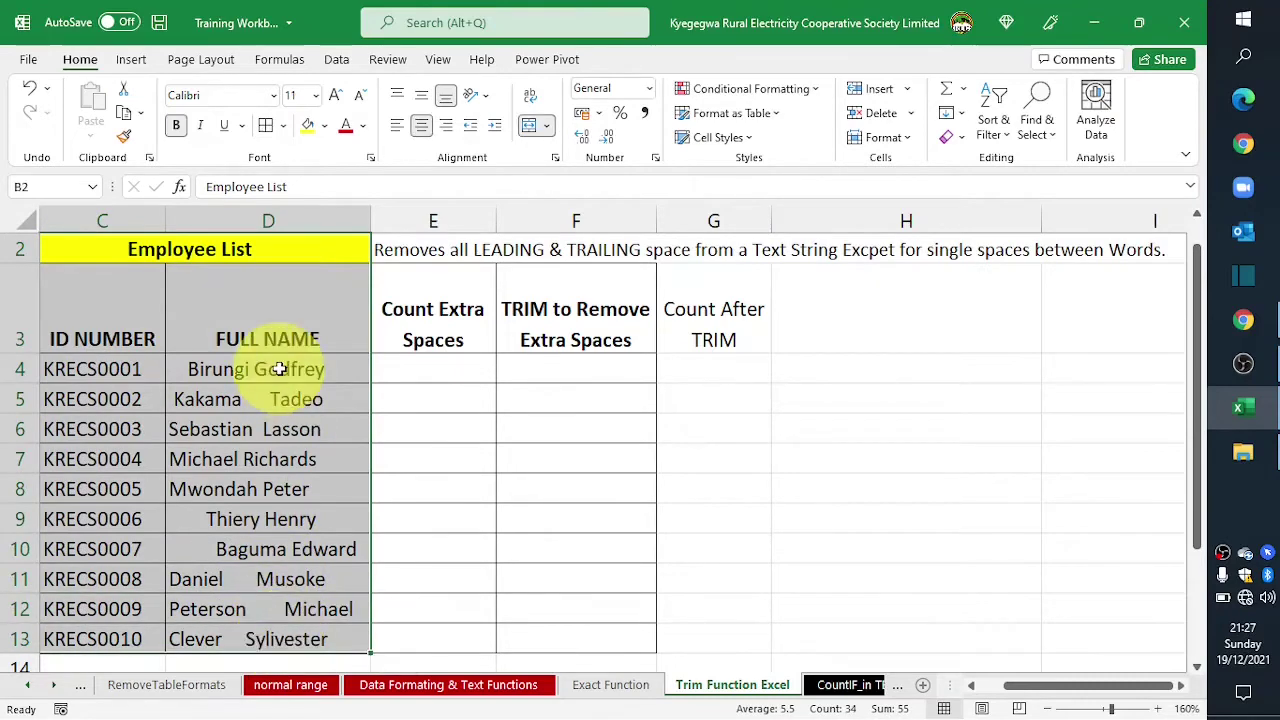
click(228, 369)
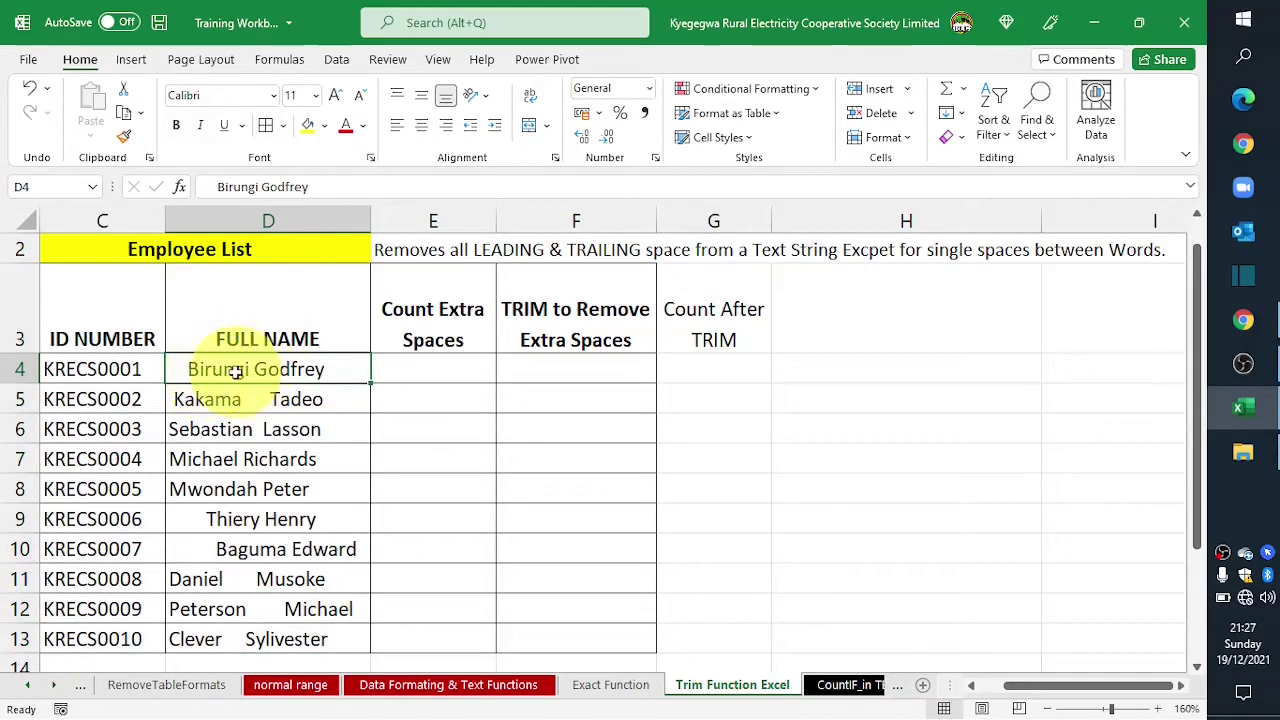
drag(257, 369, 251, 625)
- Enter the formula =LEN(D4)-LEN(TRIM(D4)) in E4 to count the extra spaces in the first employee's name
click(405, 371)
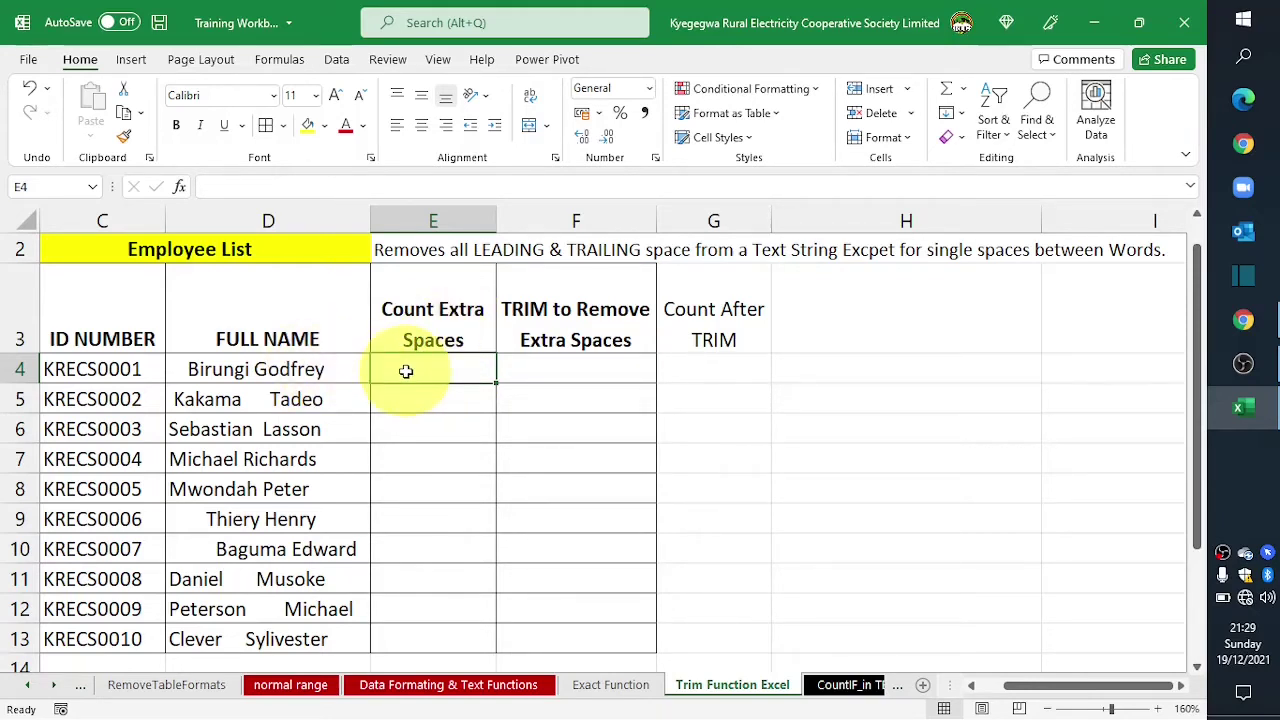
text(=)
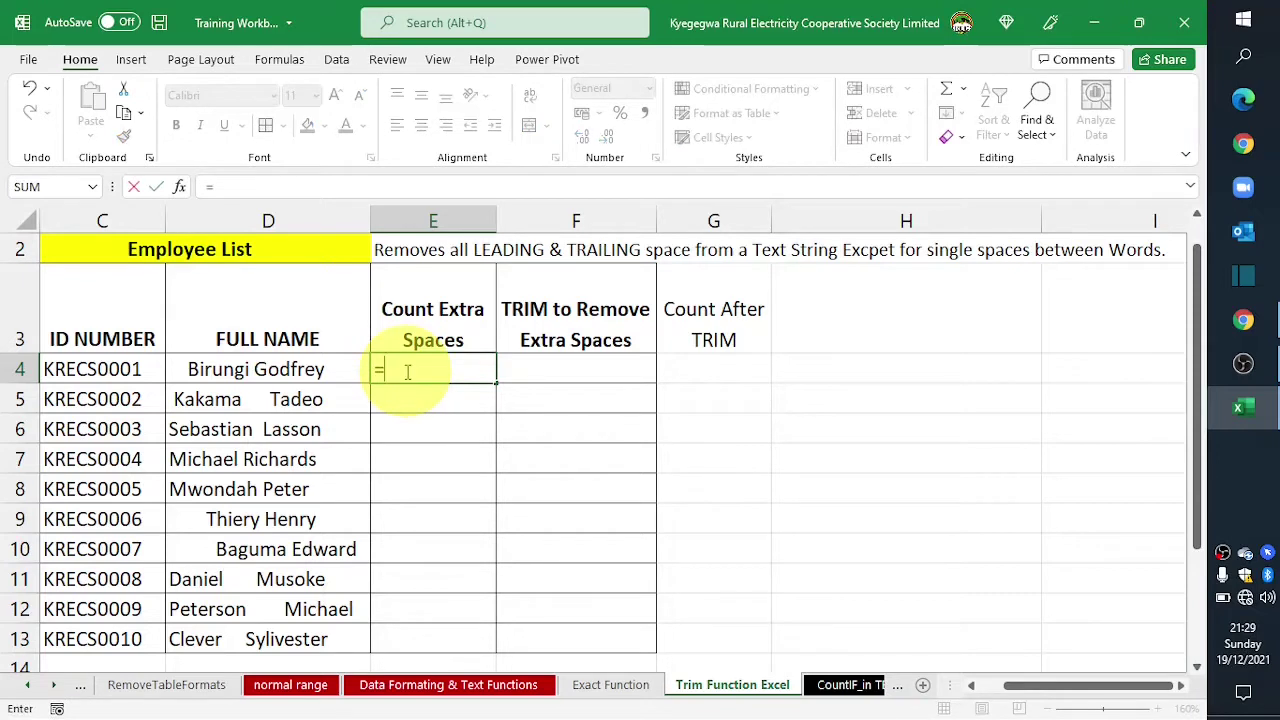
text(len)
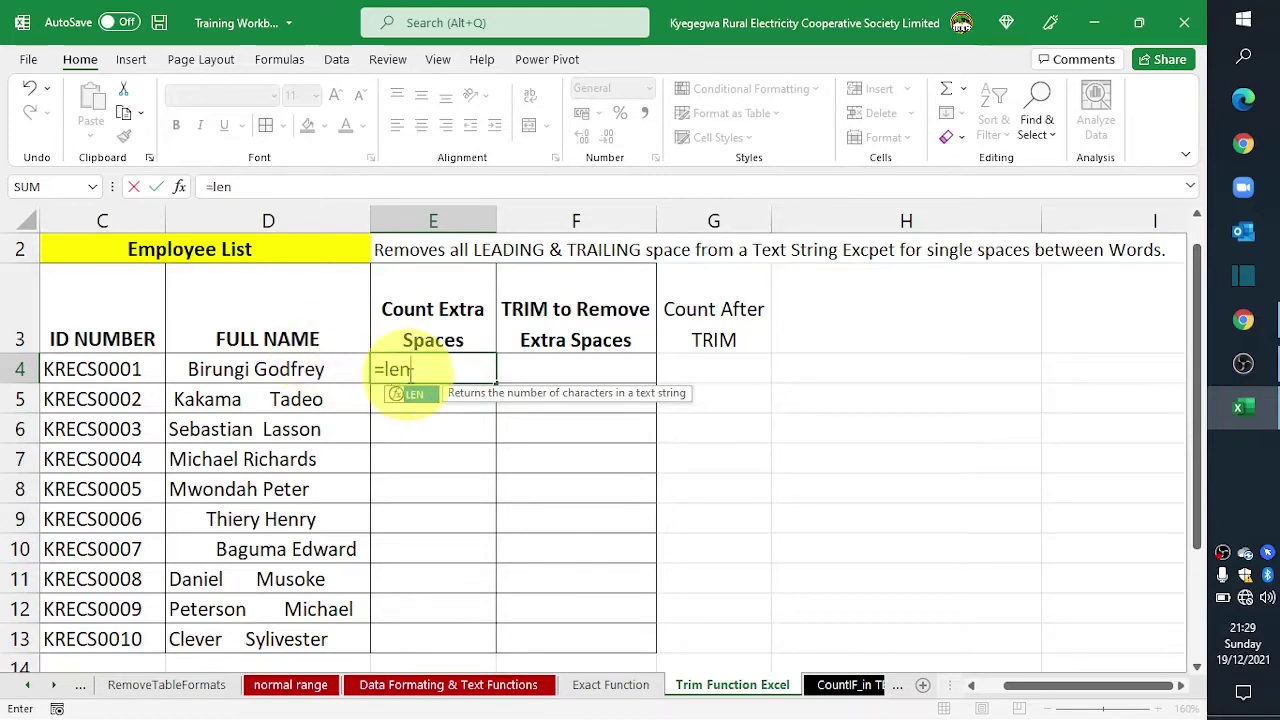
key(Tab)
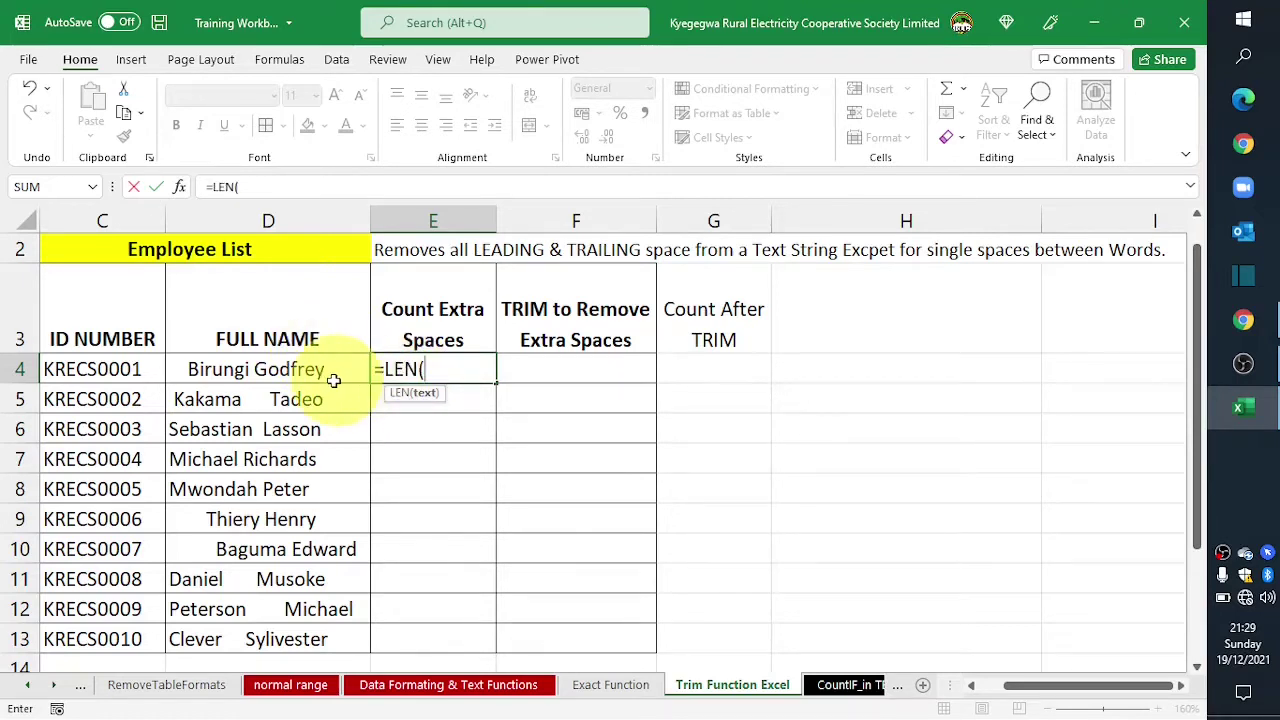
click(258, 367)
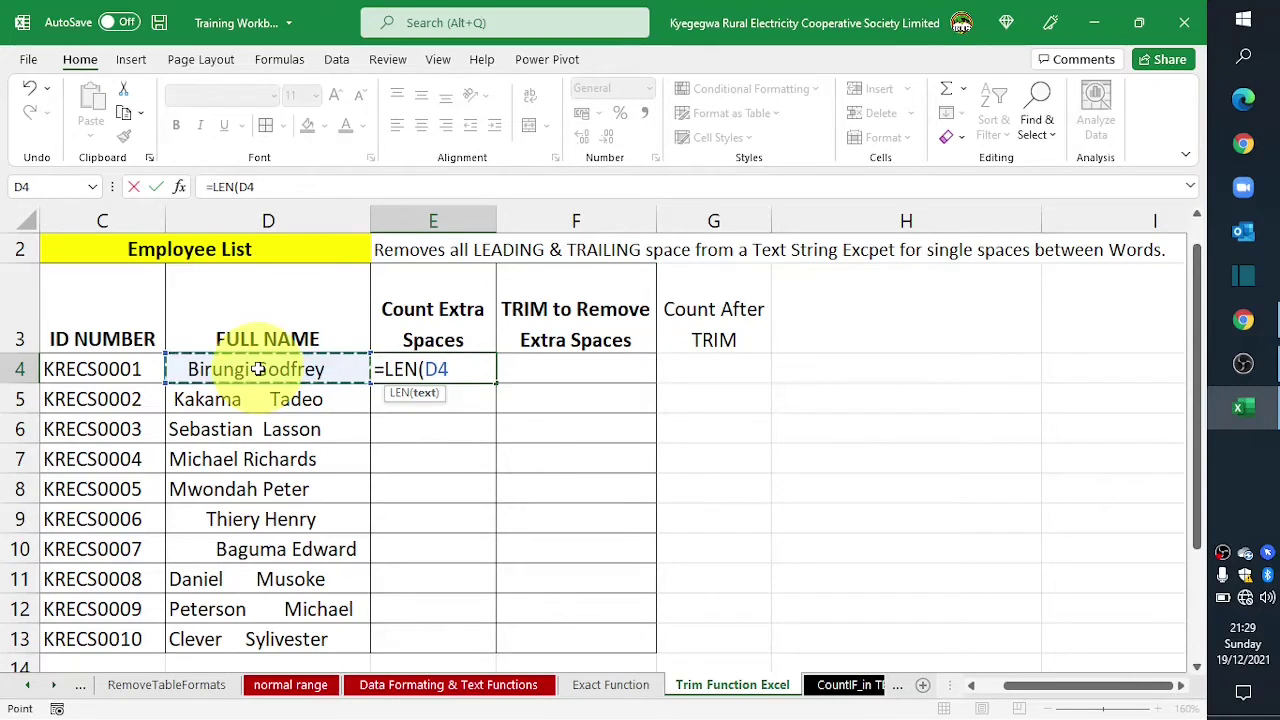
text()-)
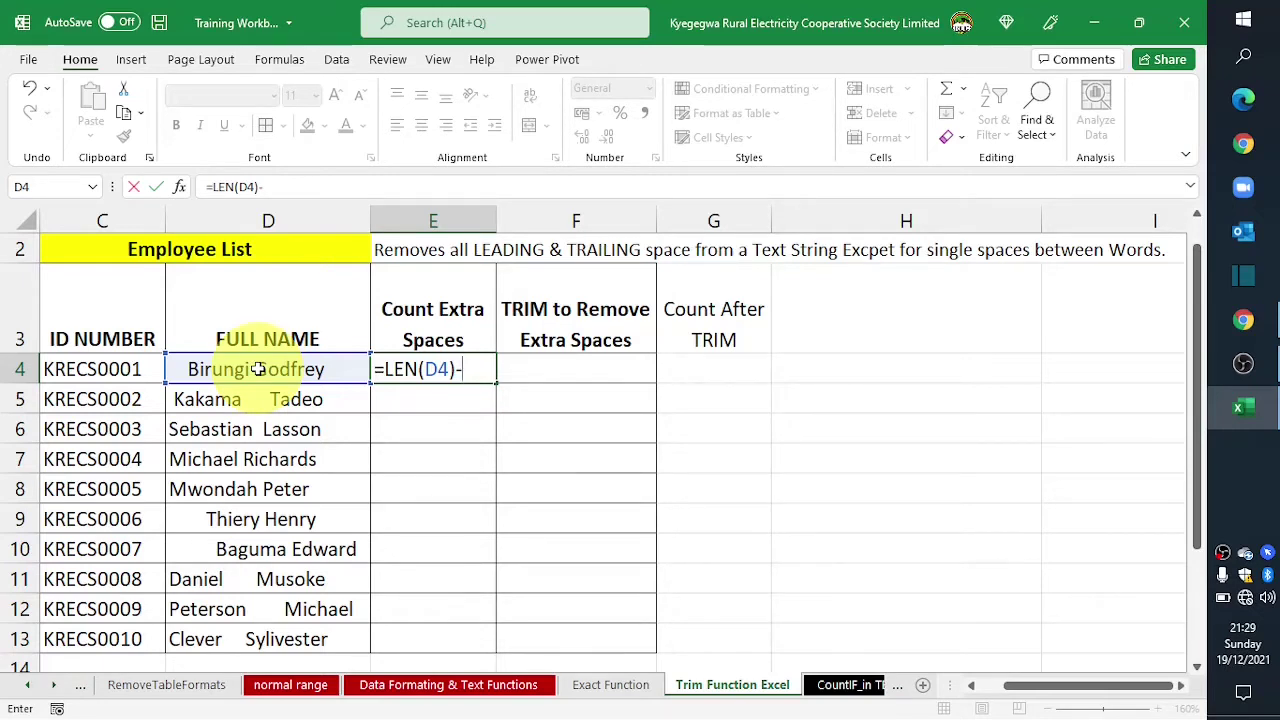
text(len)
key(Tab)
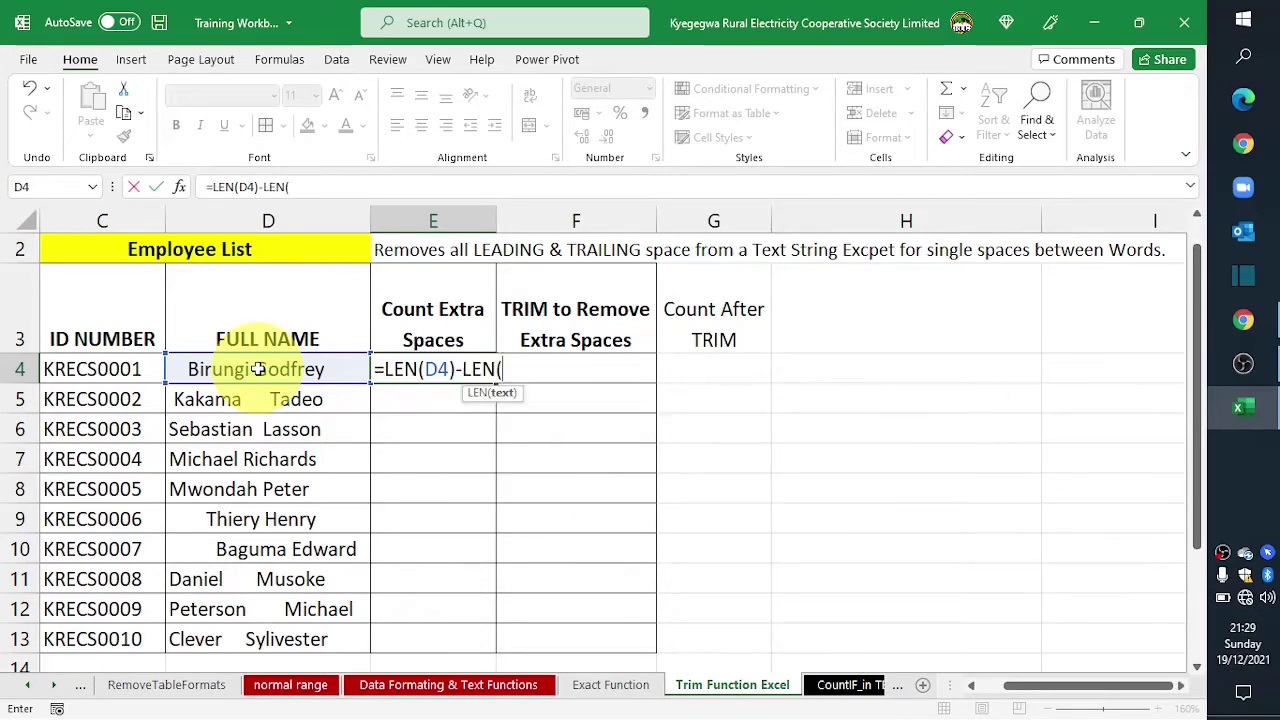
text(trim)
key(Tab)
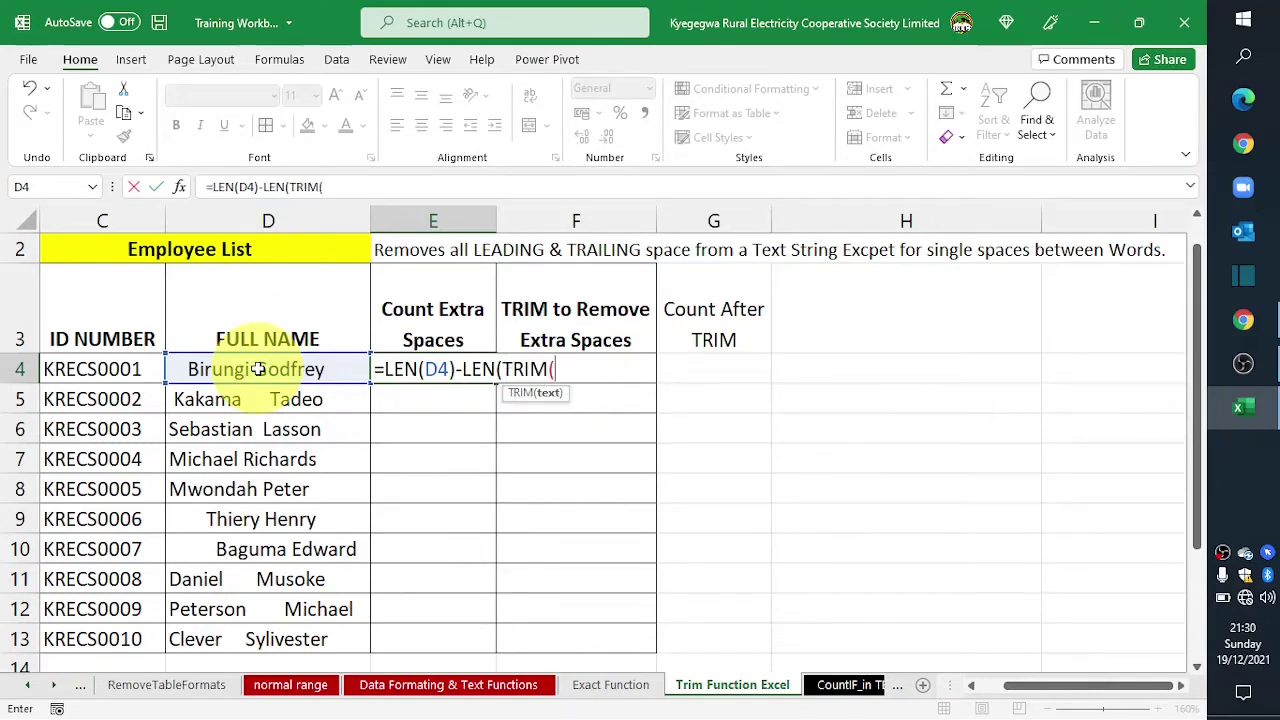
click(256, 370)
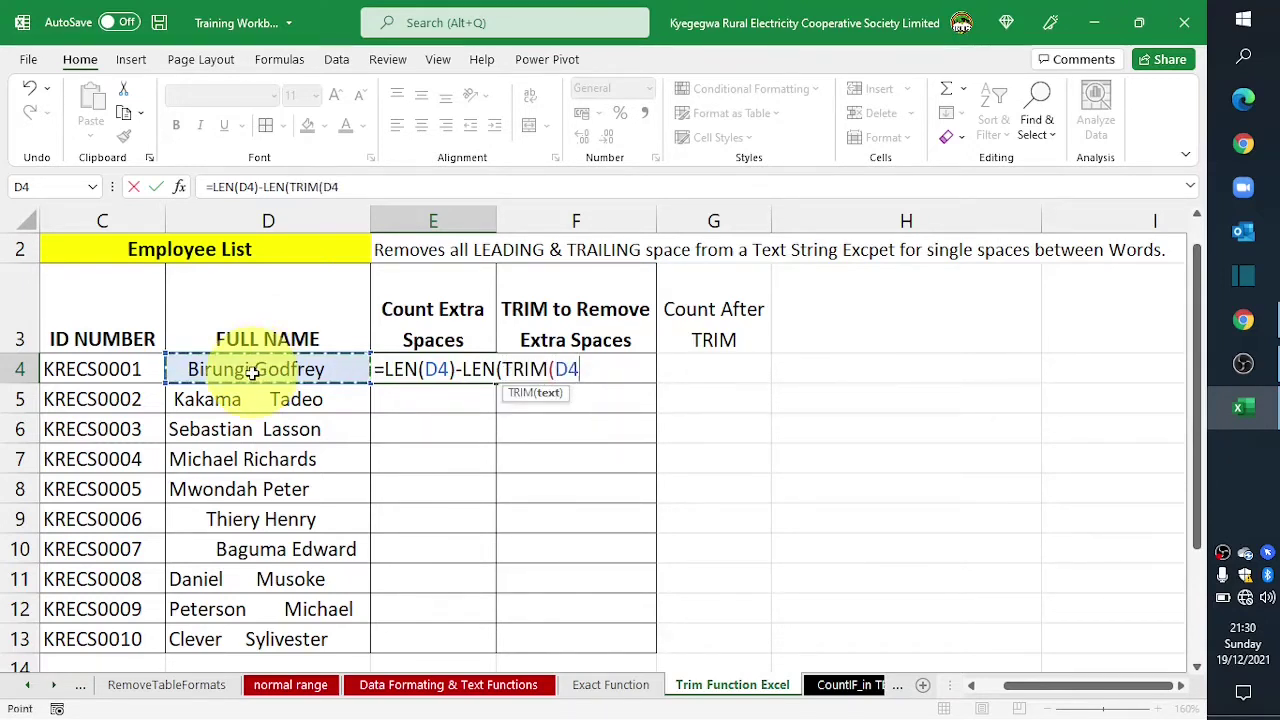
text()))
key(Return)
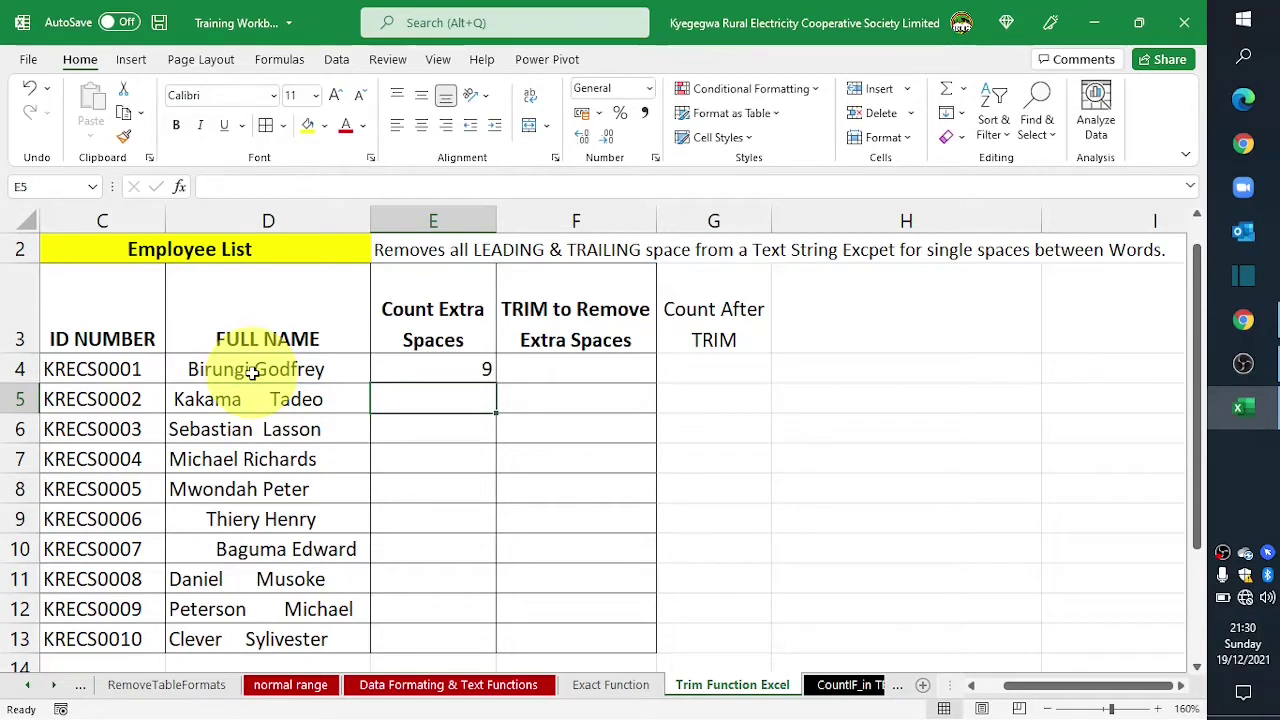
- Fill the extra-space count formula from E4 down to E13 and check the copied formulas
click(427, 367)
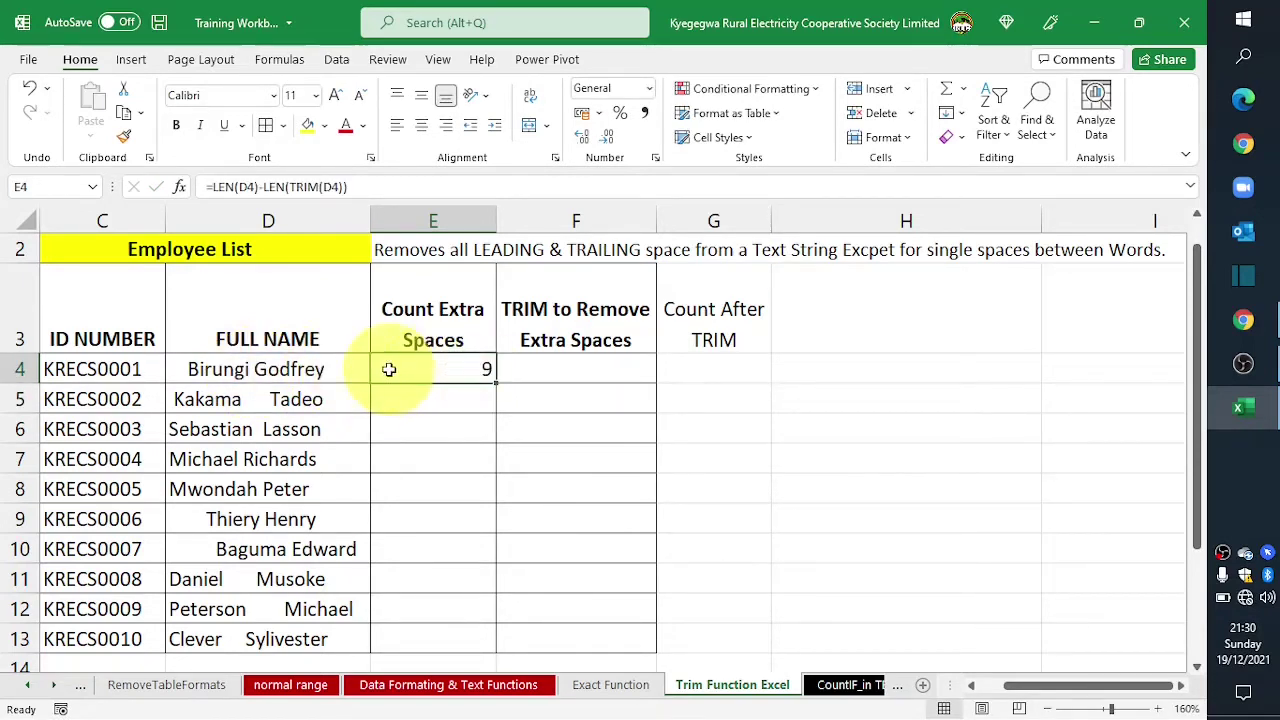
click(273, 373)
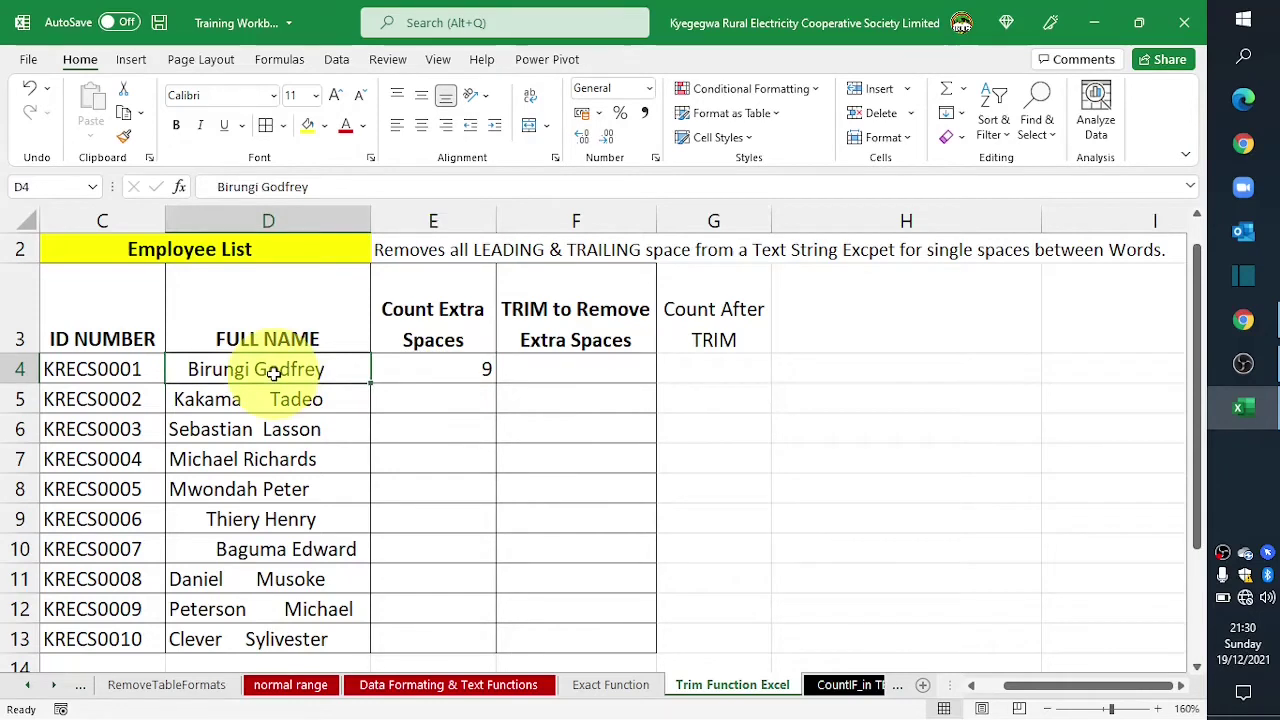
click(430, 372)
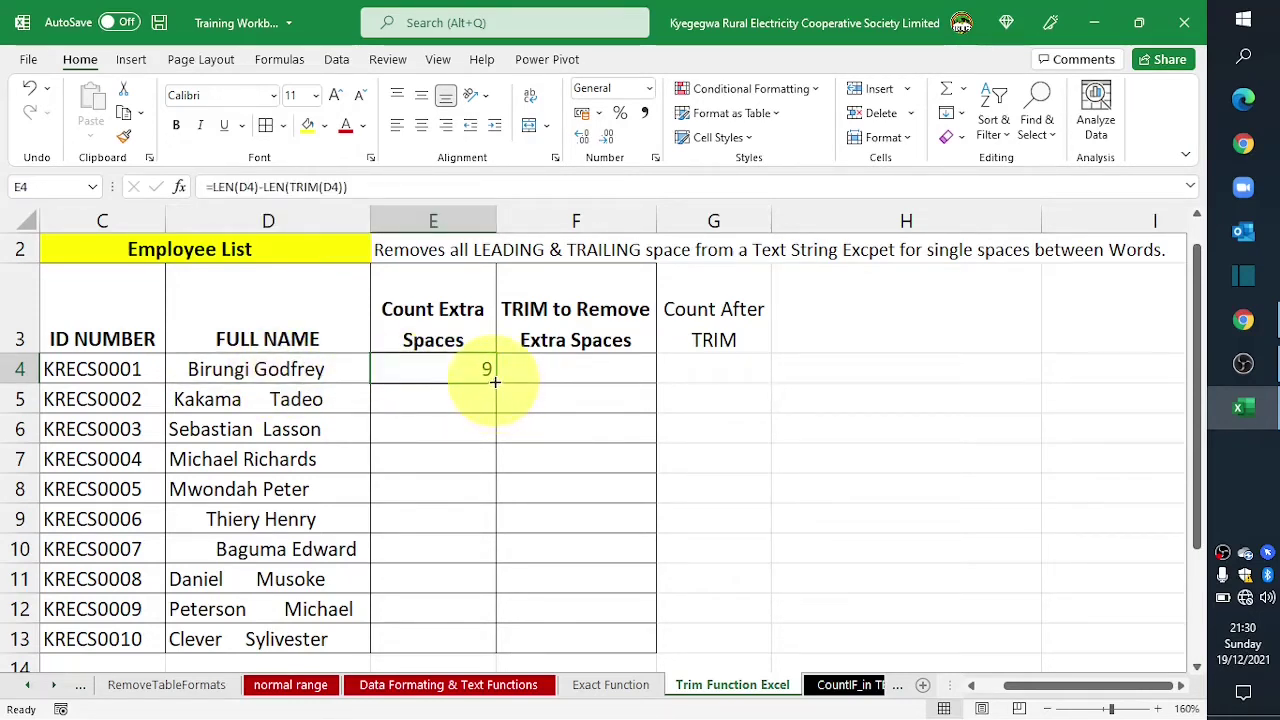
drag(495, 381, 480, 644)
click(415, 432)
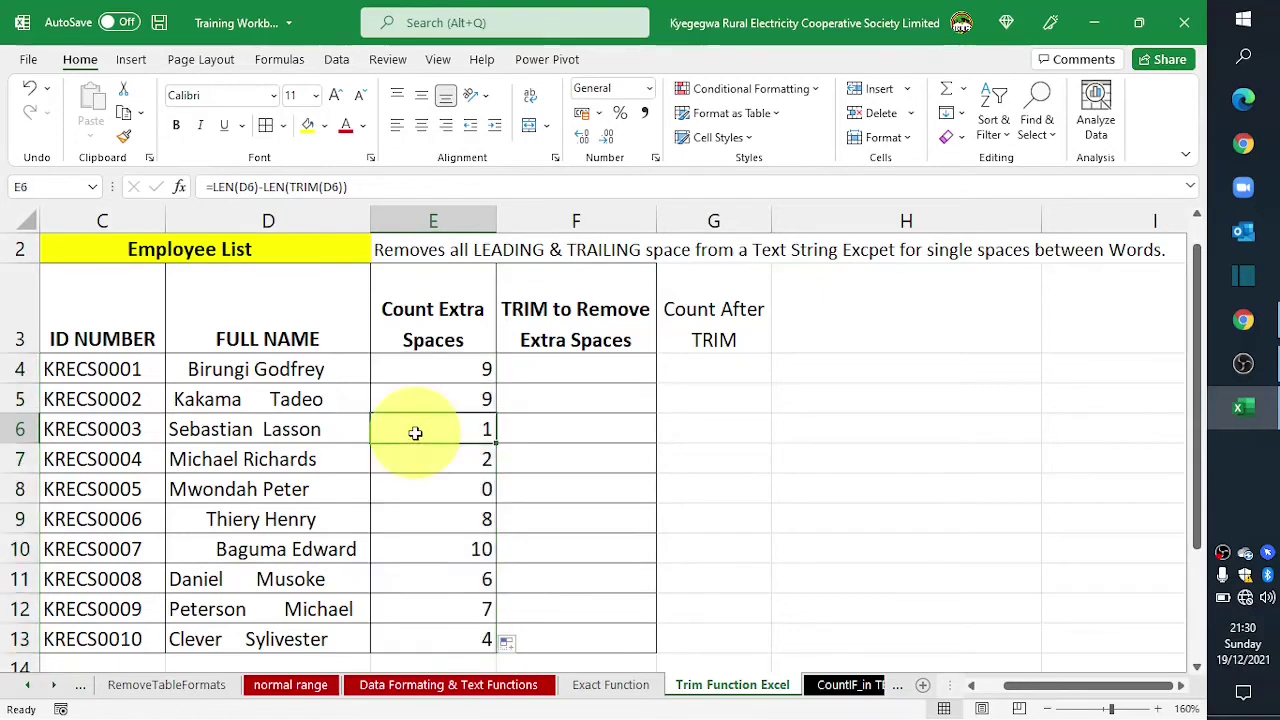
click(431, 396)
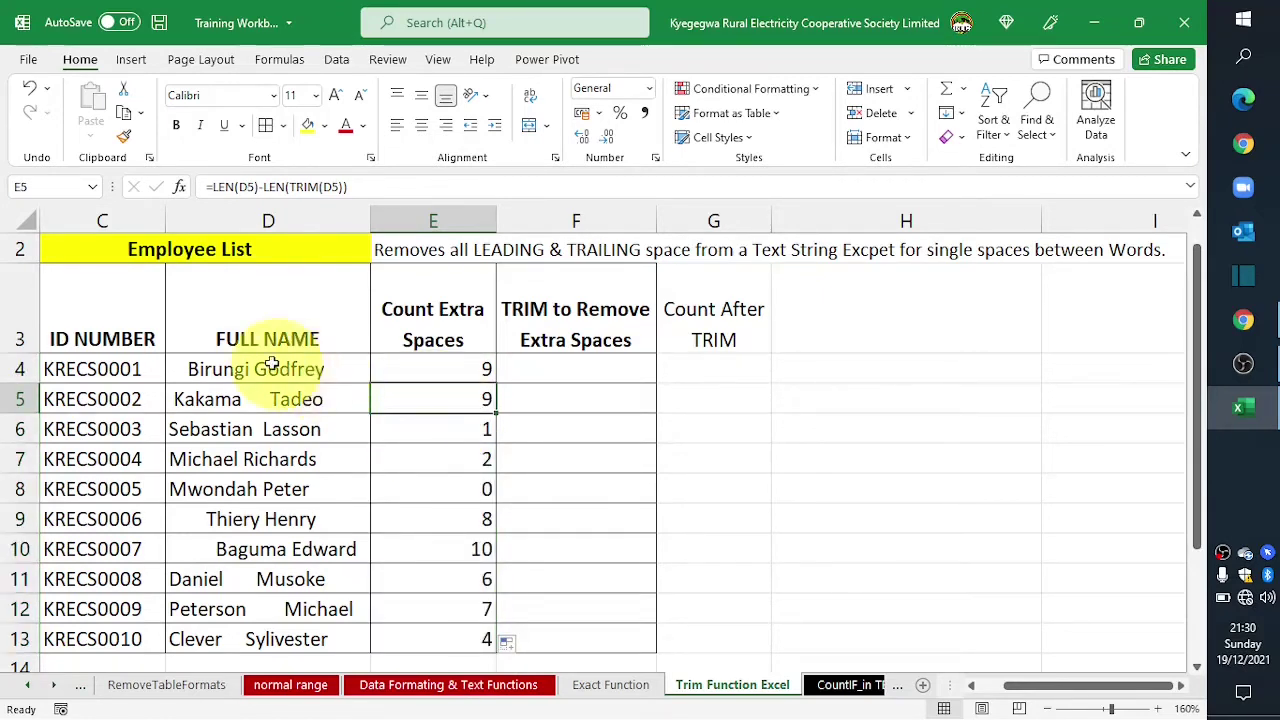
- Enter the formula =TRIM(D4) in F4 to remove the extra spaces from the first employee's name
click(837, 410)
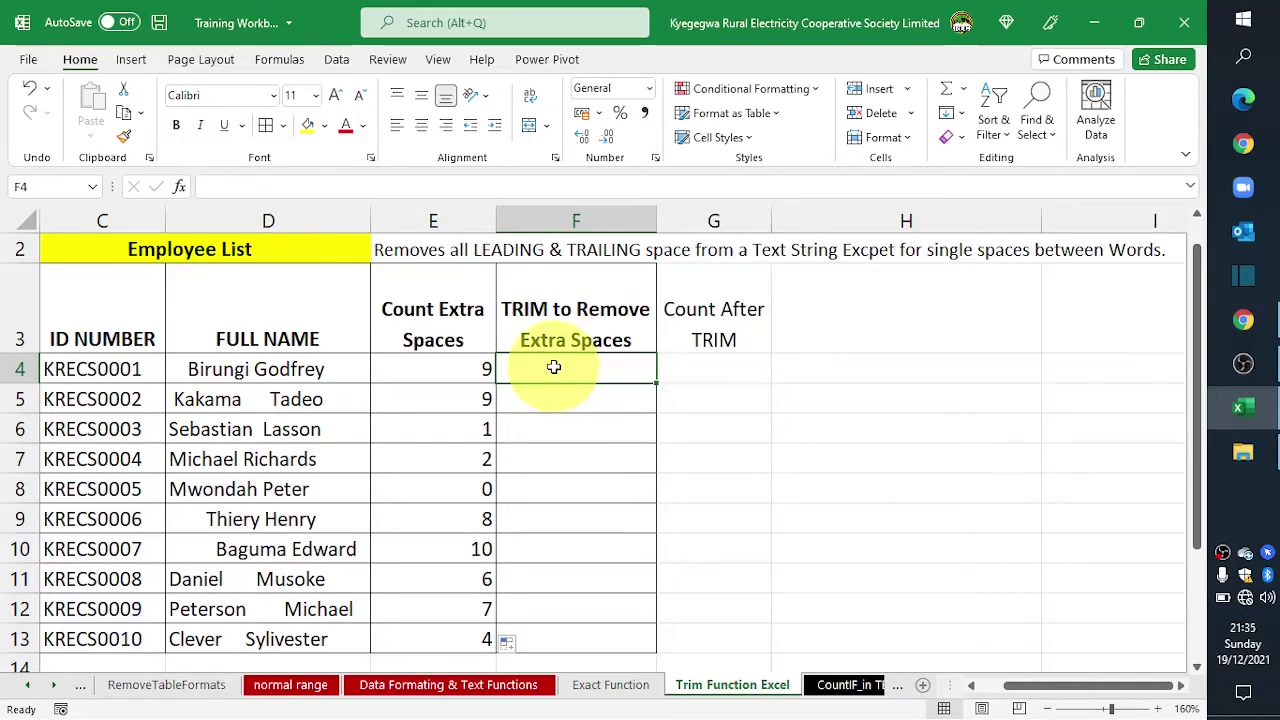
text(=trim)
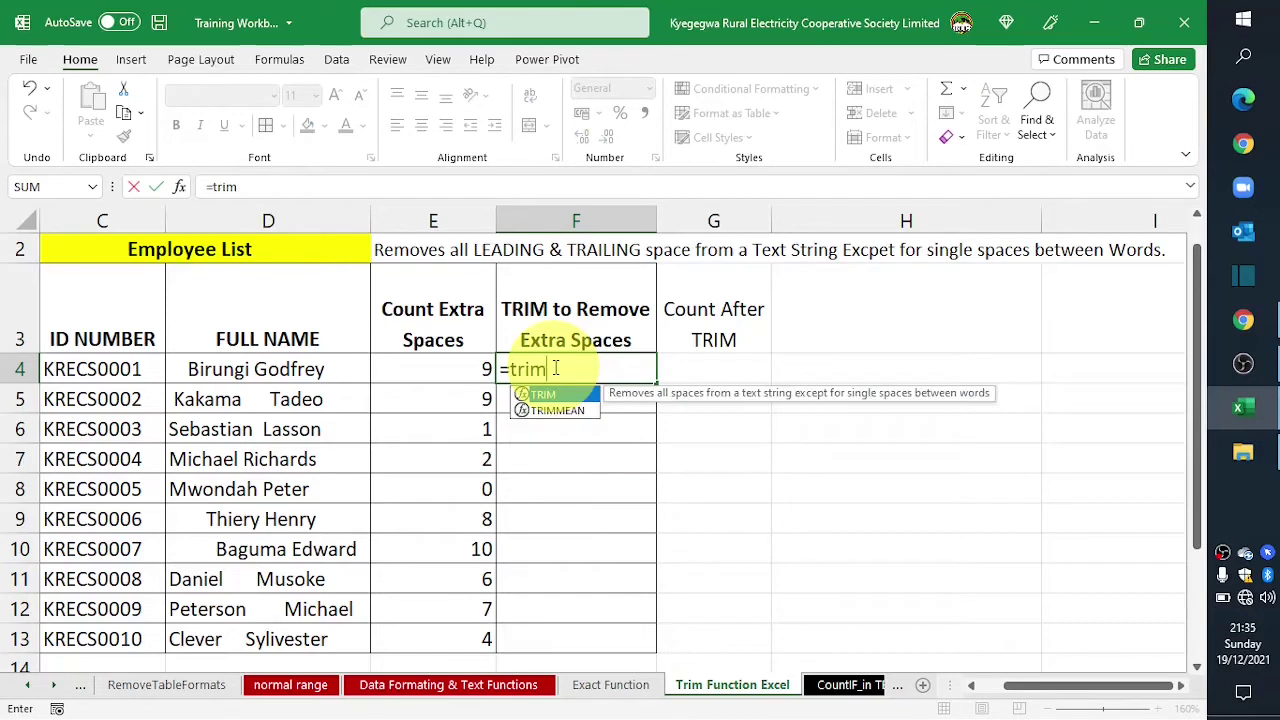
key(Tab)
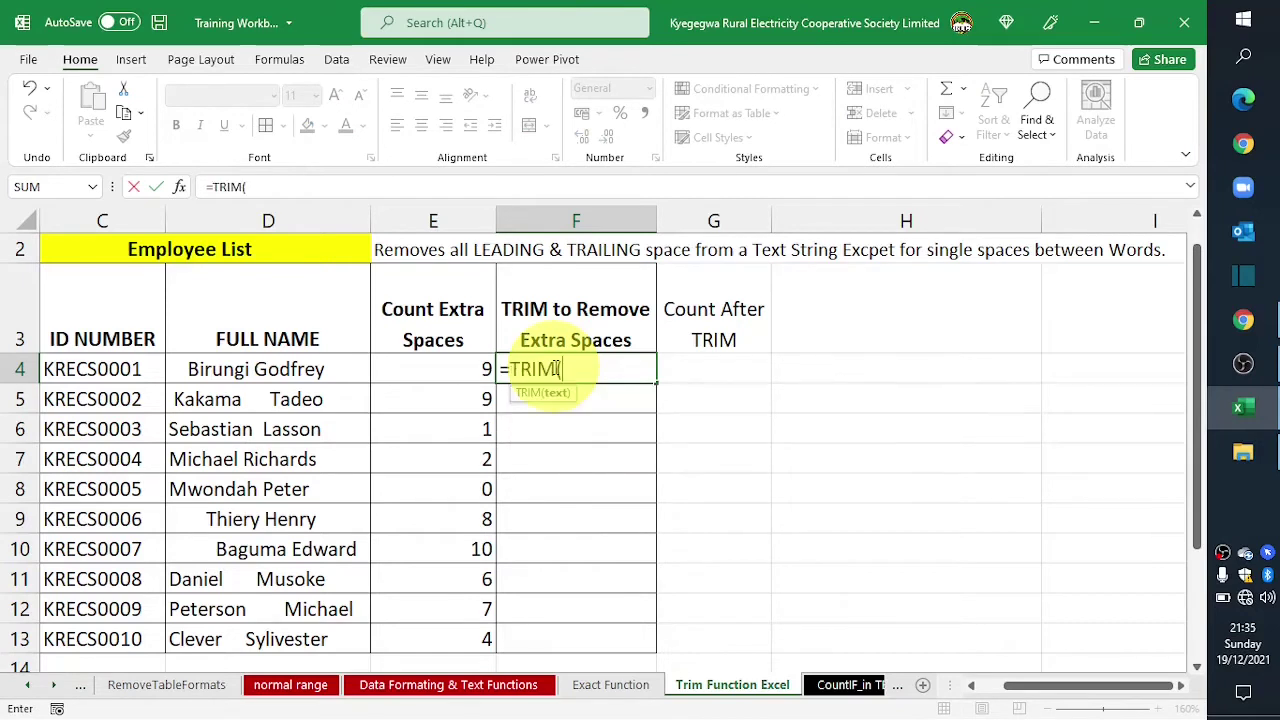
click(262, 369)
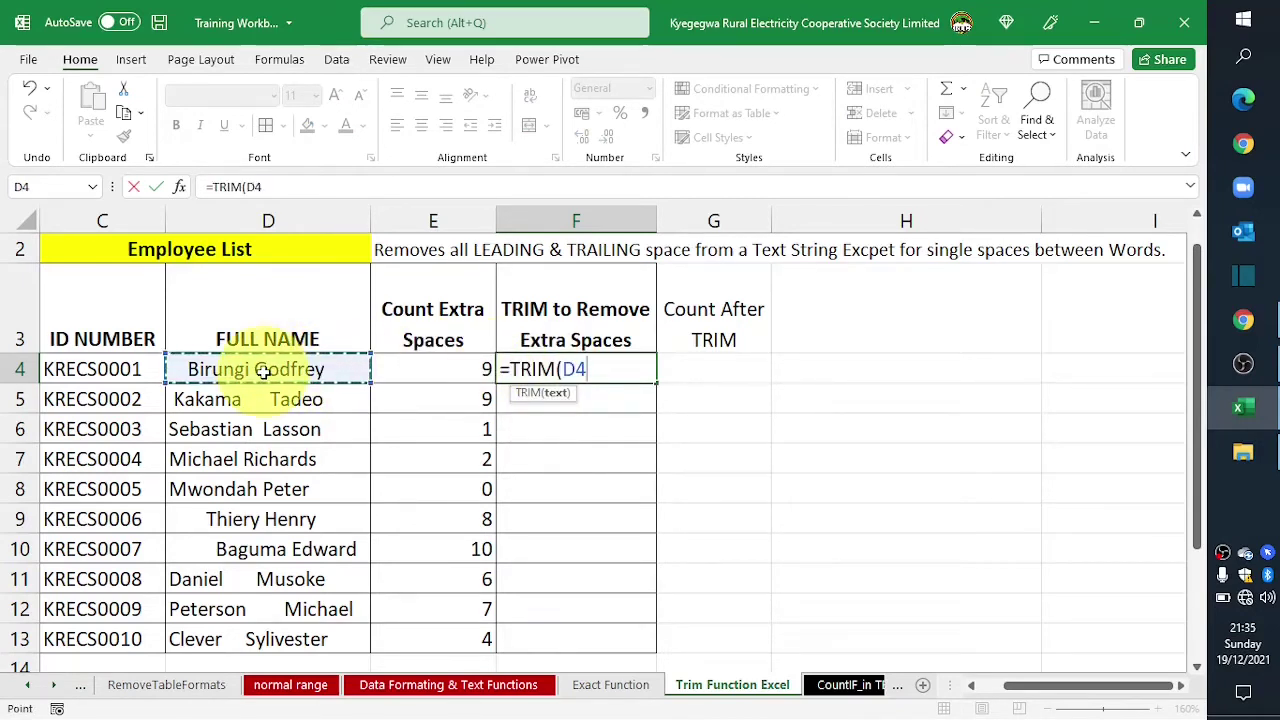
text())
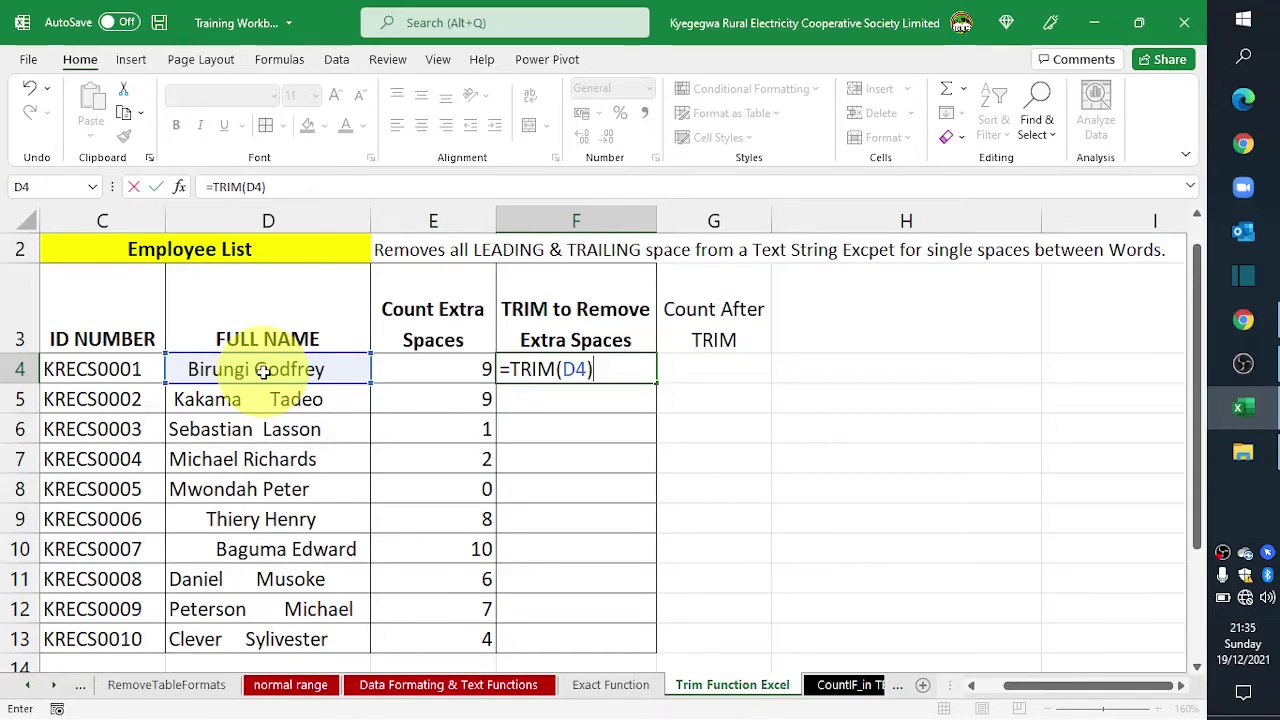
key(Return)
- Fill the TRIM formula from F4 down to F13 for all employees
click(602, 366)
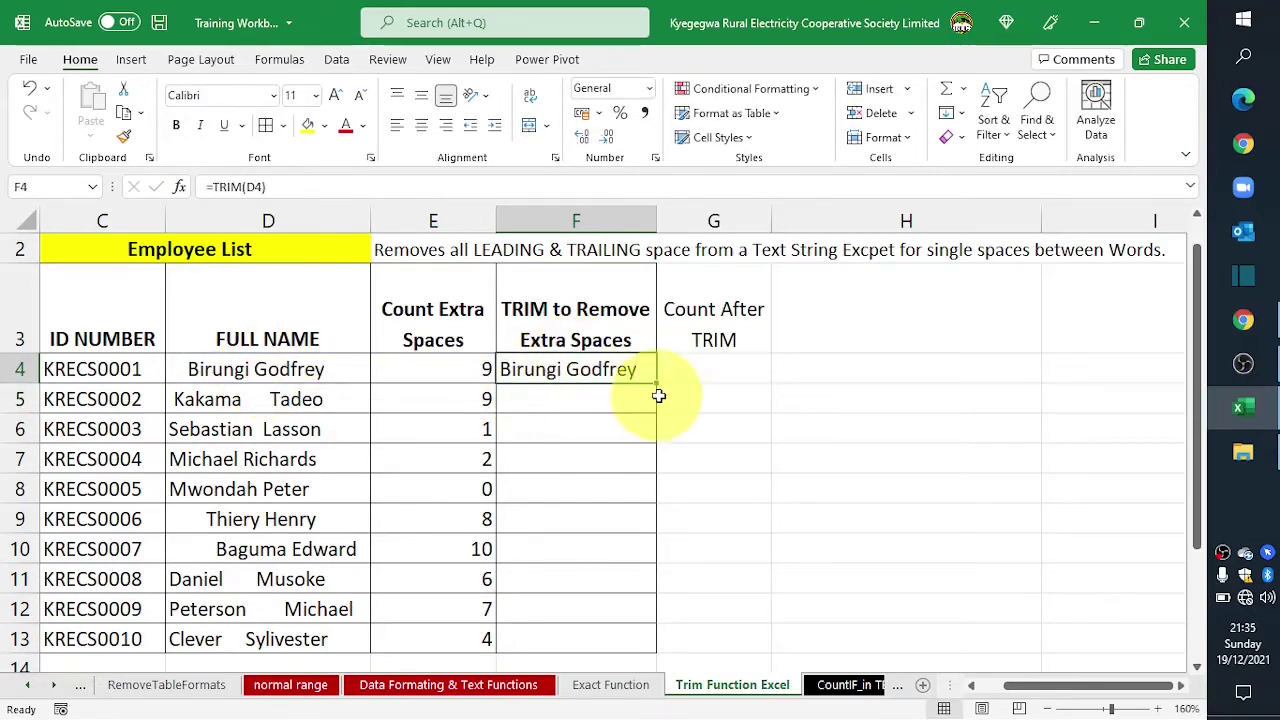
double_click(655, 382)
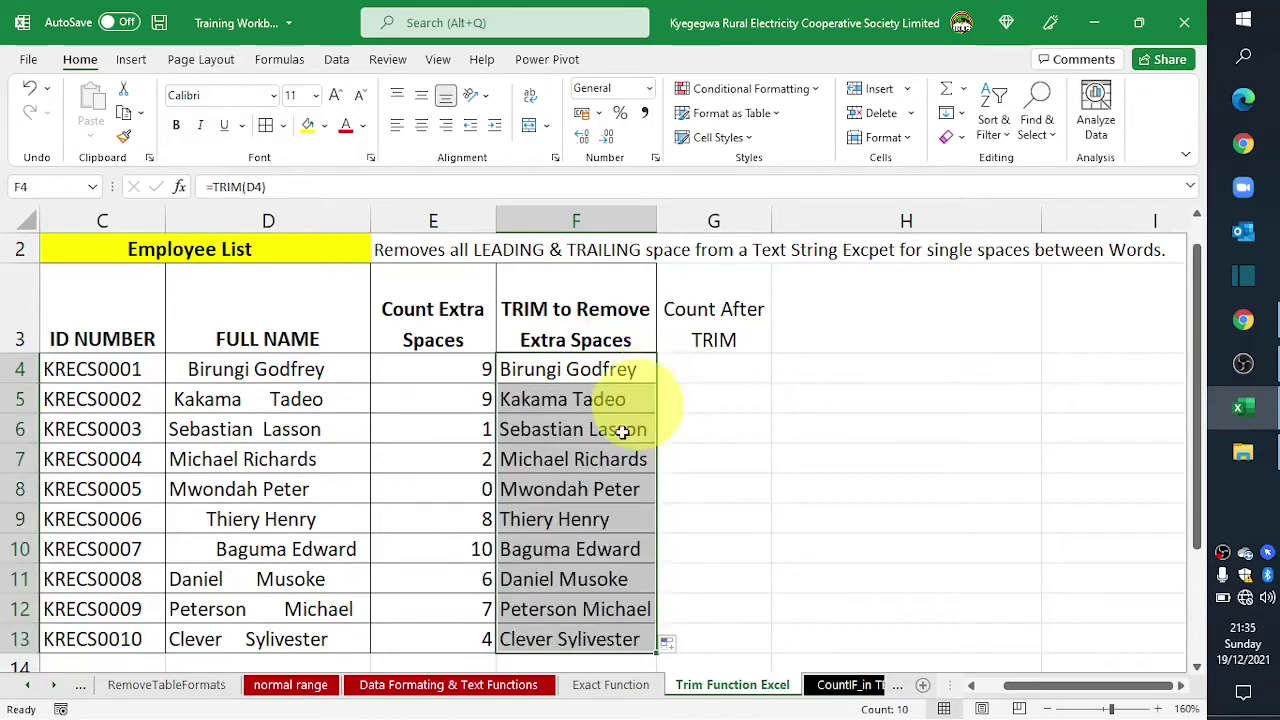
click(556, 372)
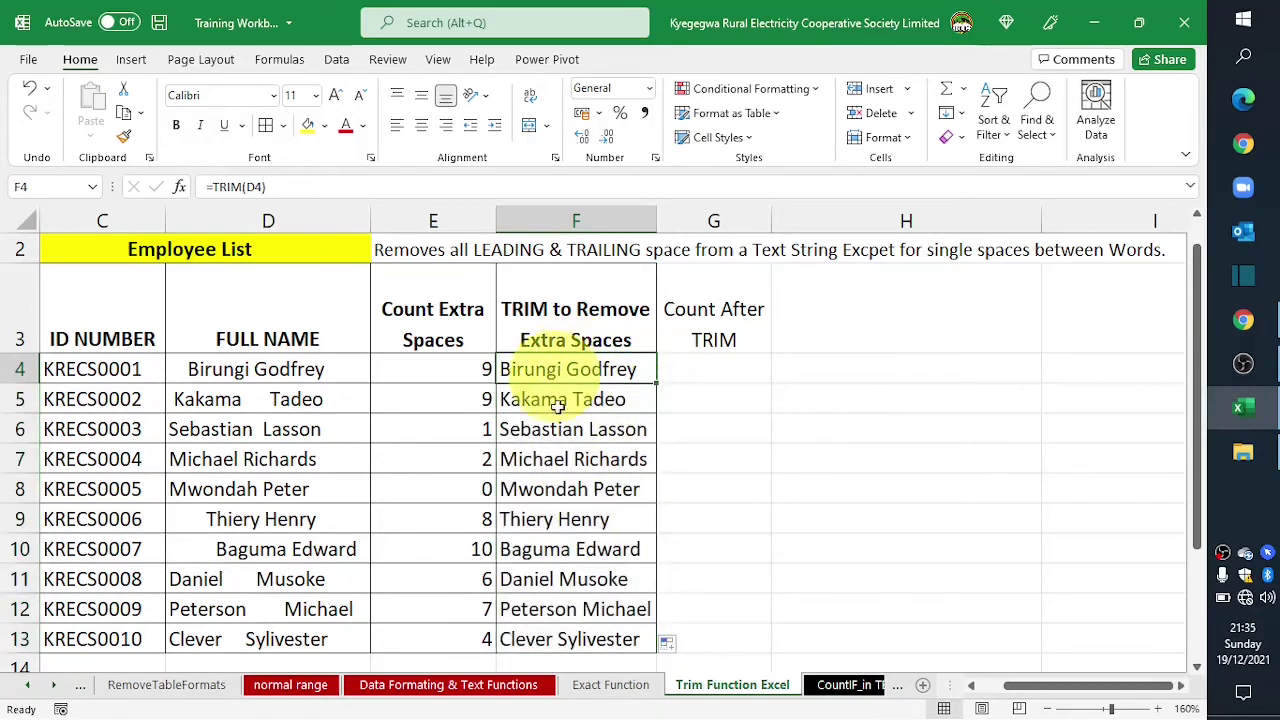
- Inspect the original names in D5 and D9 for extra spaces and compare them with the trimmed names in column F
click(259, 399)
double_click(259, 399)
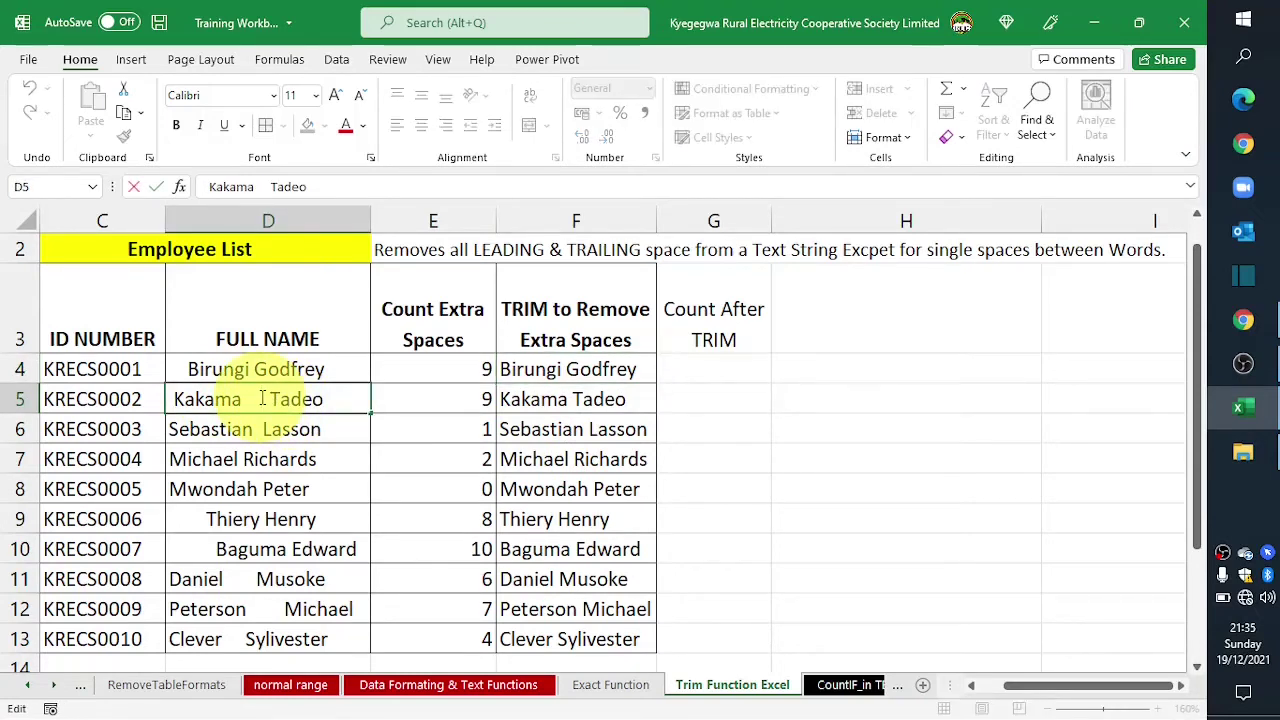
click(190, 520)
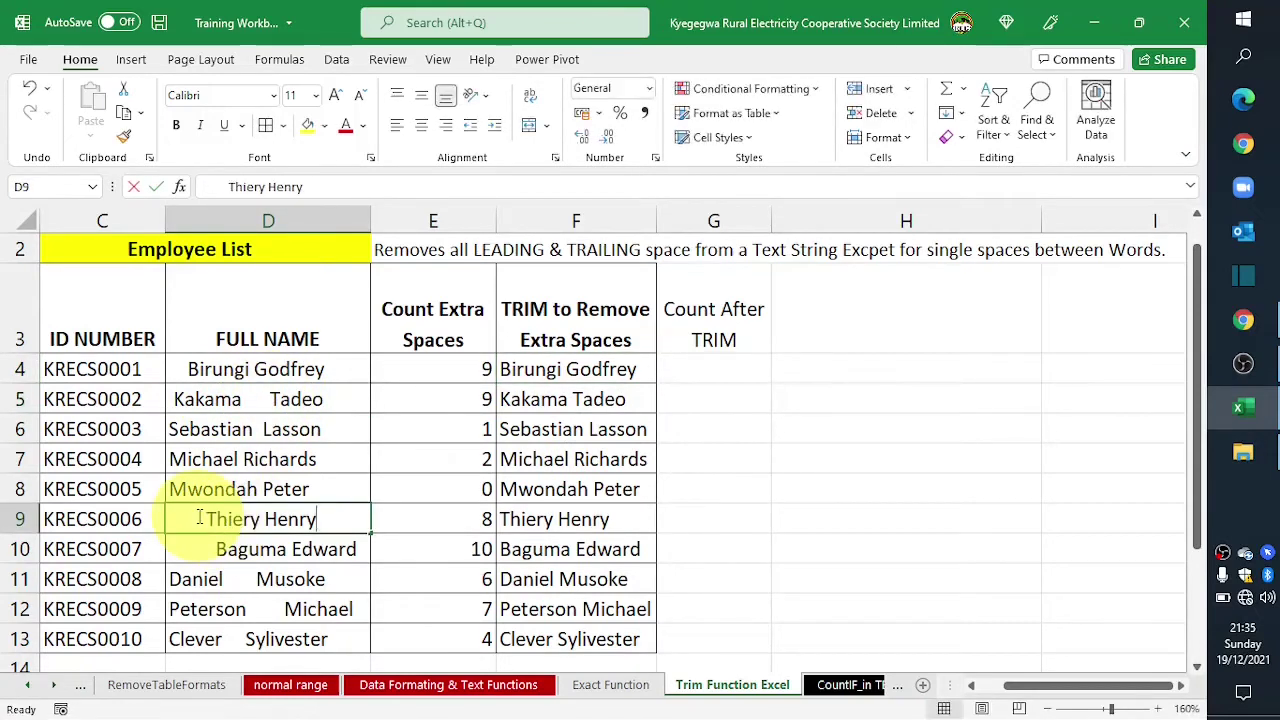
double_click(190, 520)
click(540, 519)
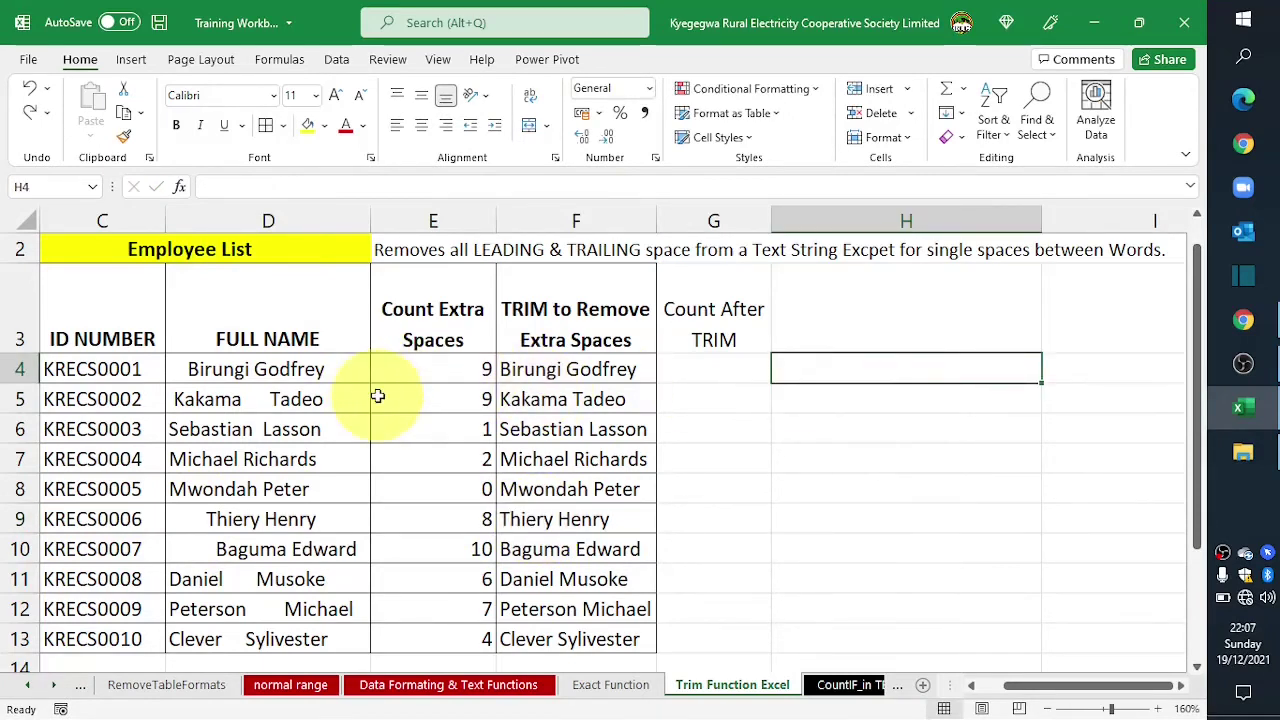
- Try clearing the FULL NAME cells D3:D13 and undo the deletion
drag(254, 280, 260, 633)
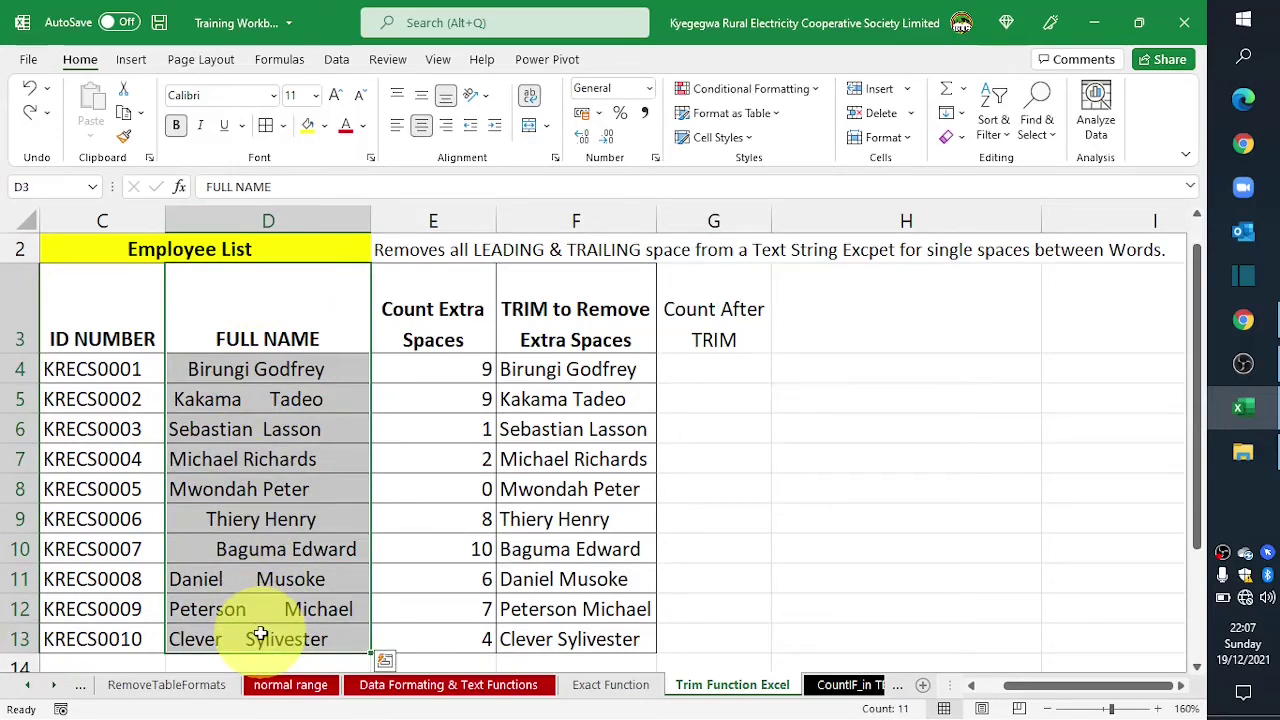
key(Delete)
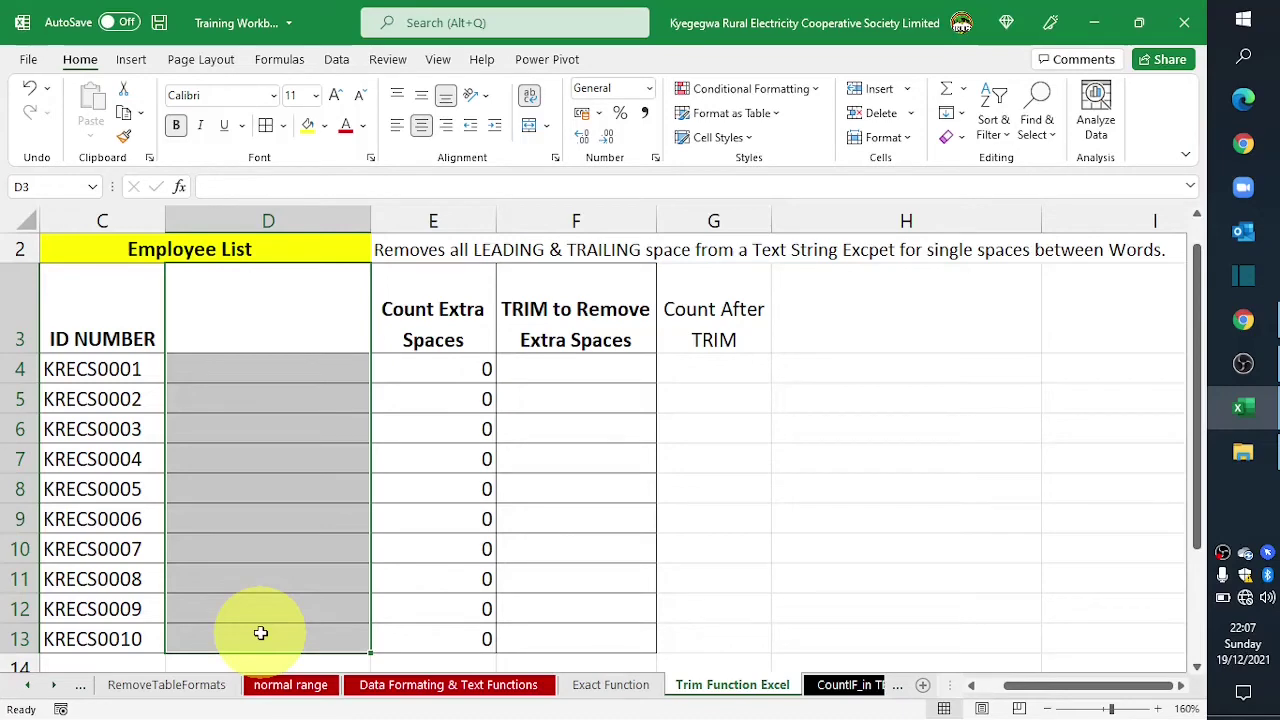
key(ctrl+z)
click(828, 369)
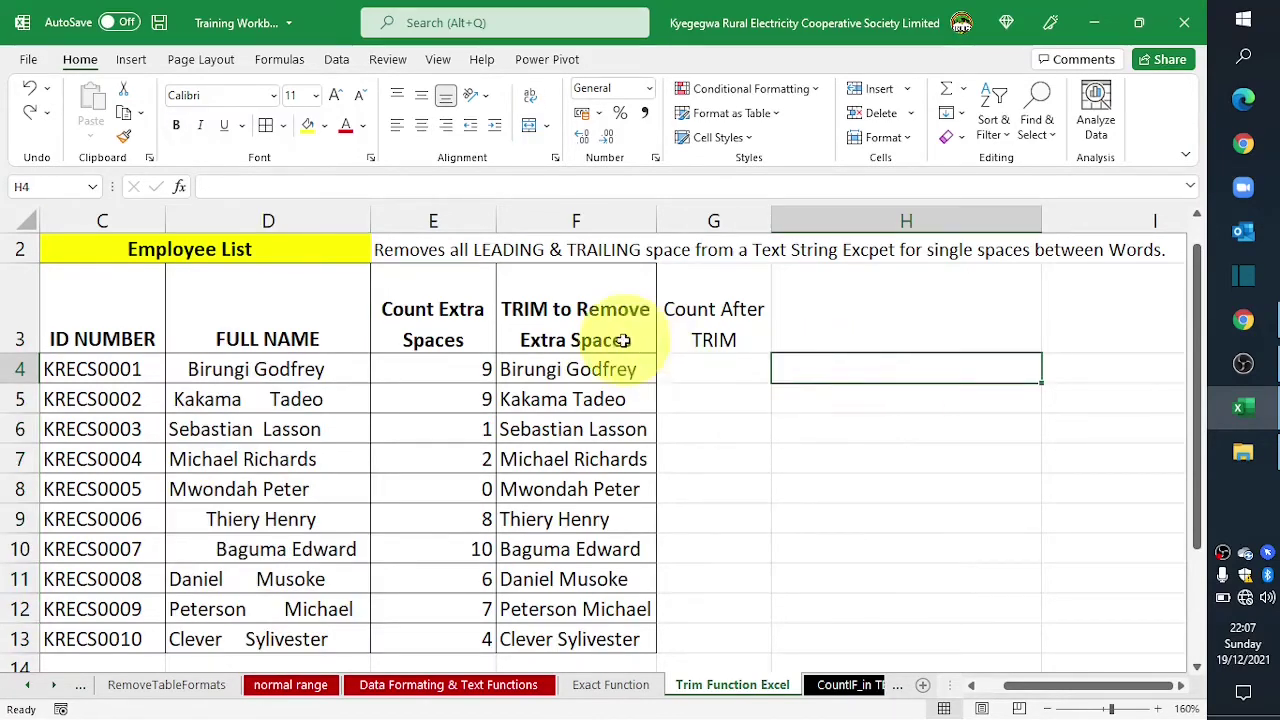
- Replace the TRIM formulas in F4:F13 with their values by copying the range and pasting it in place as values
drag(540, 369, 540, 639)
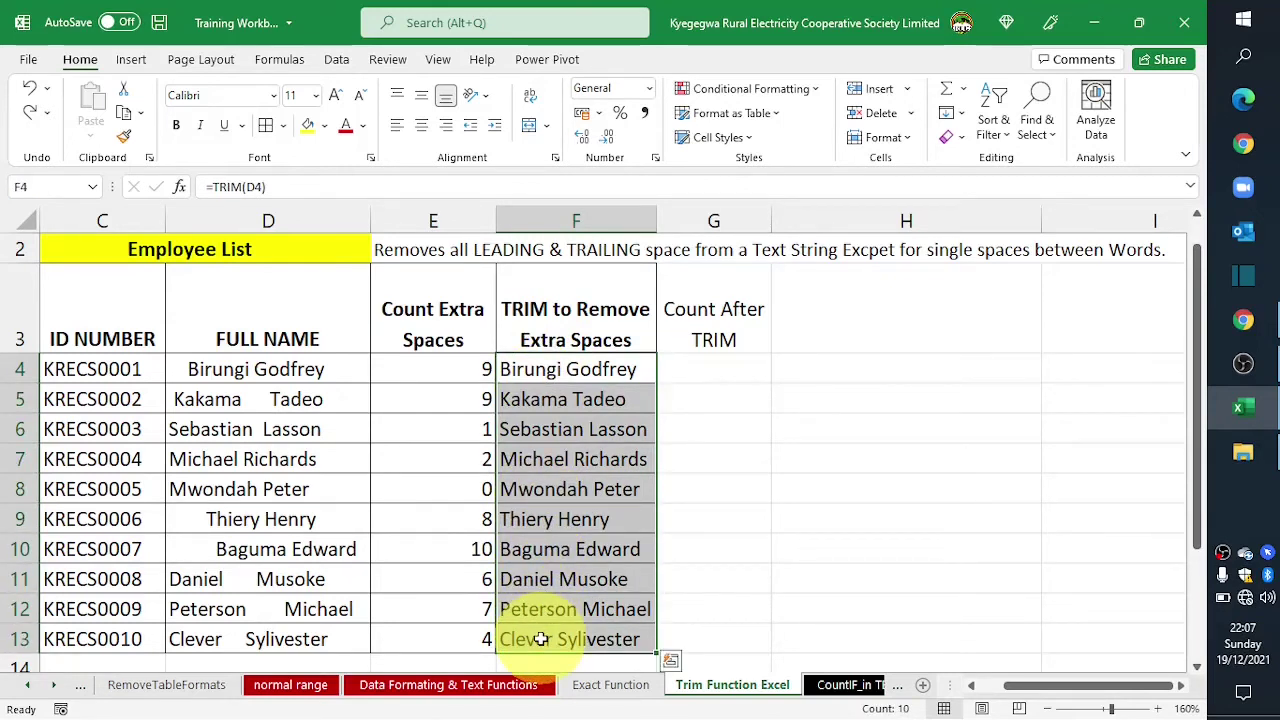
key(ctrl+c)
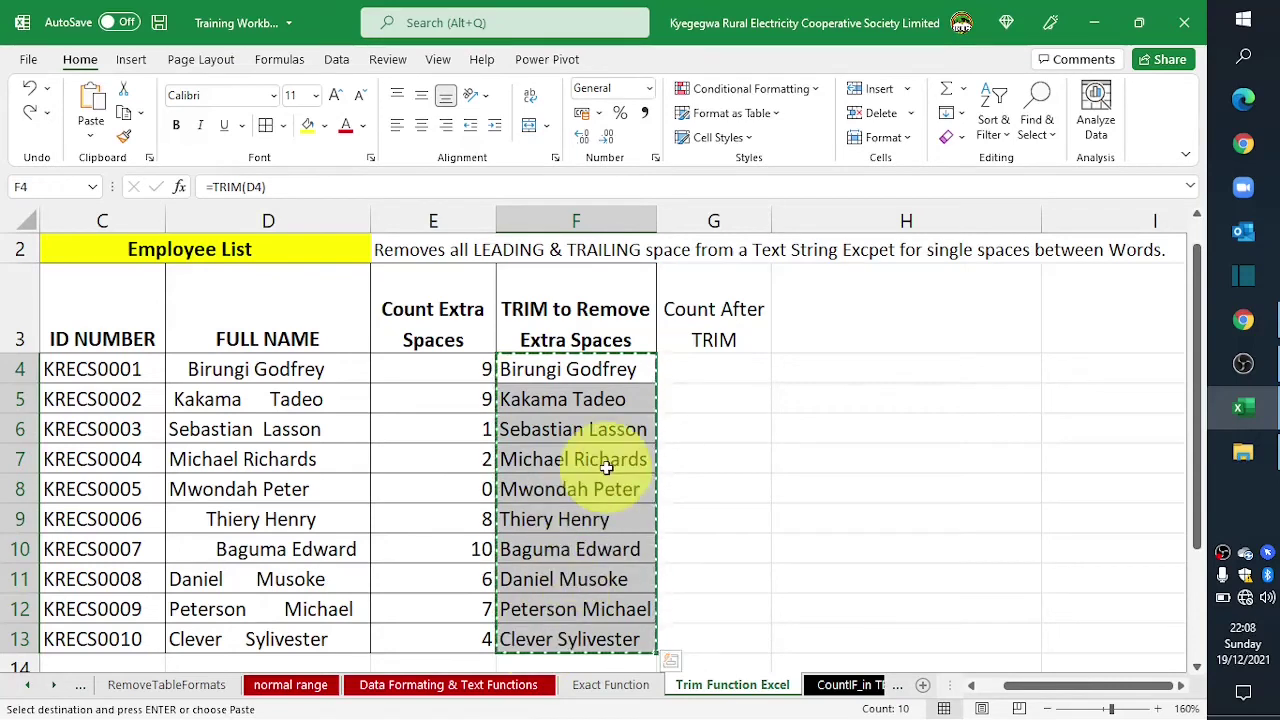
click(90, 137)
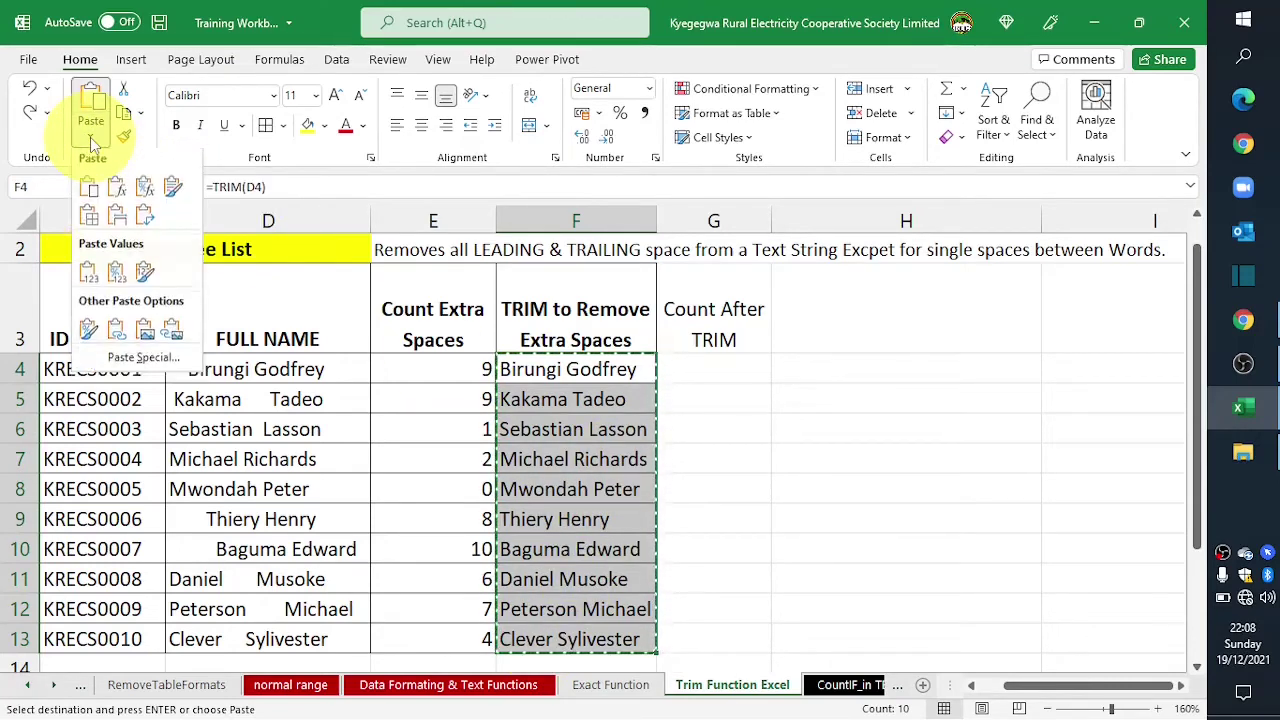
click(88, 277)
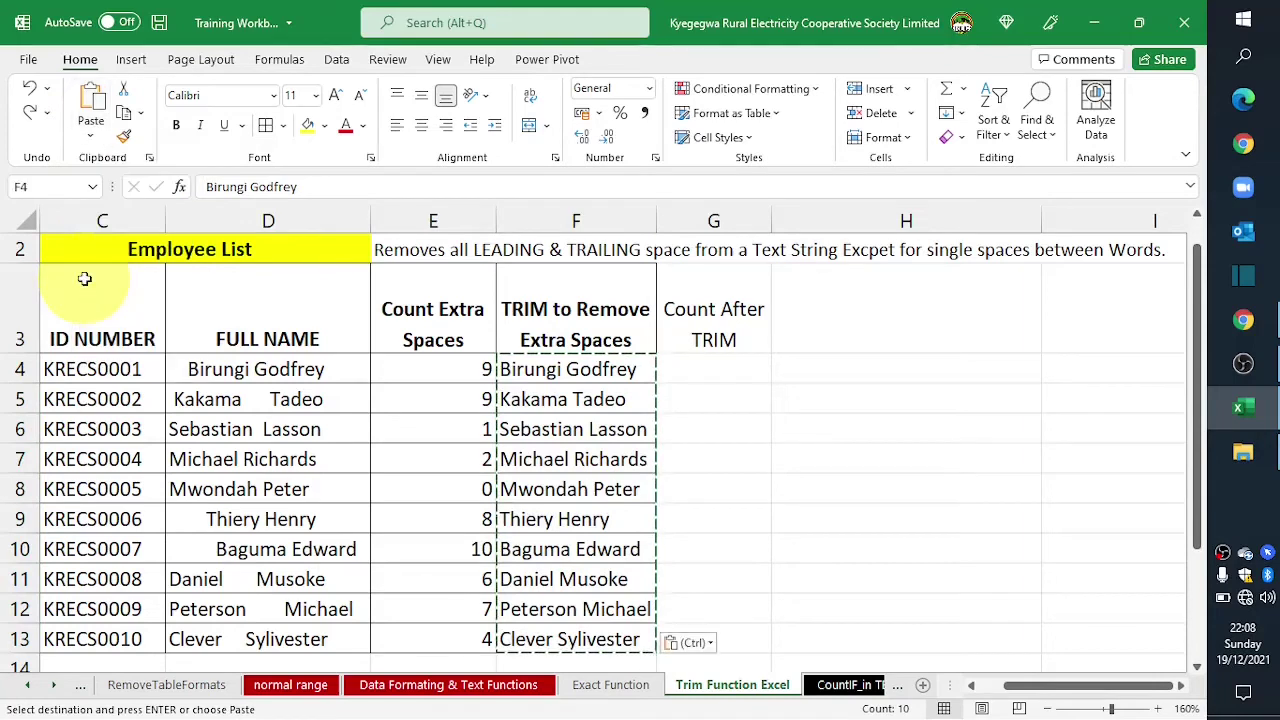
click(718, 368)
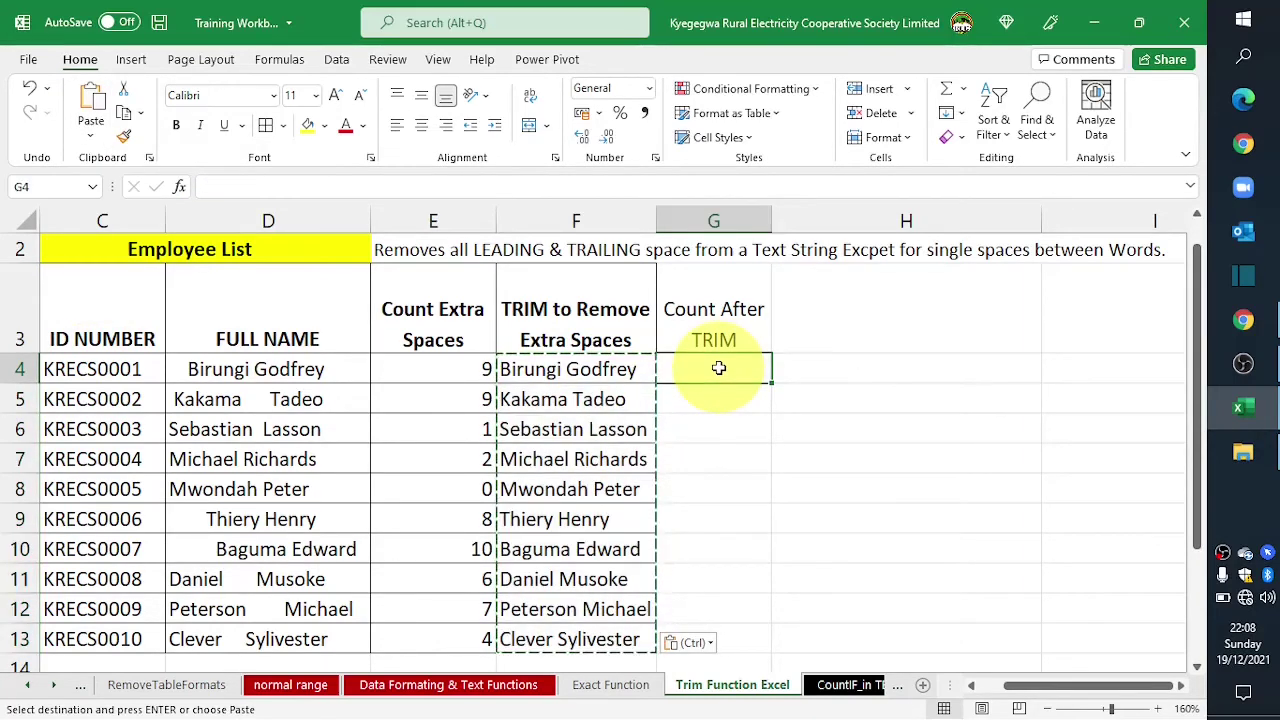
key(Escape)
click(854, 449)
- Try clearing the FULL NAME cells D3:D13 to test whether the pasted names in column F are independent of them
drag(311, 313, 267, 633)
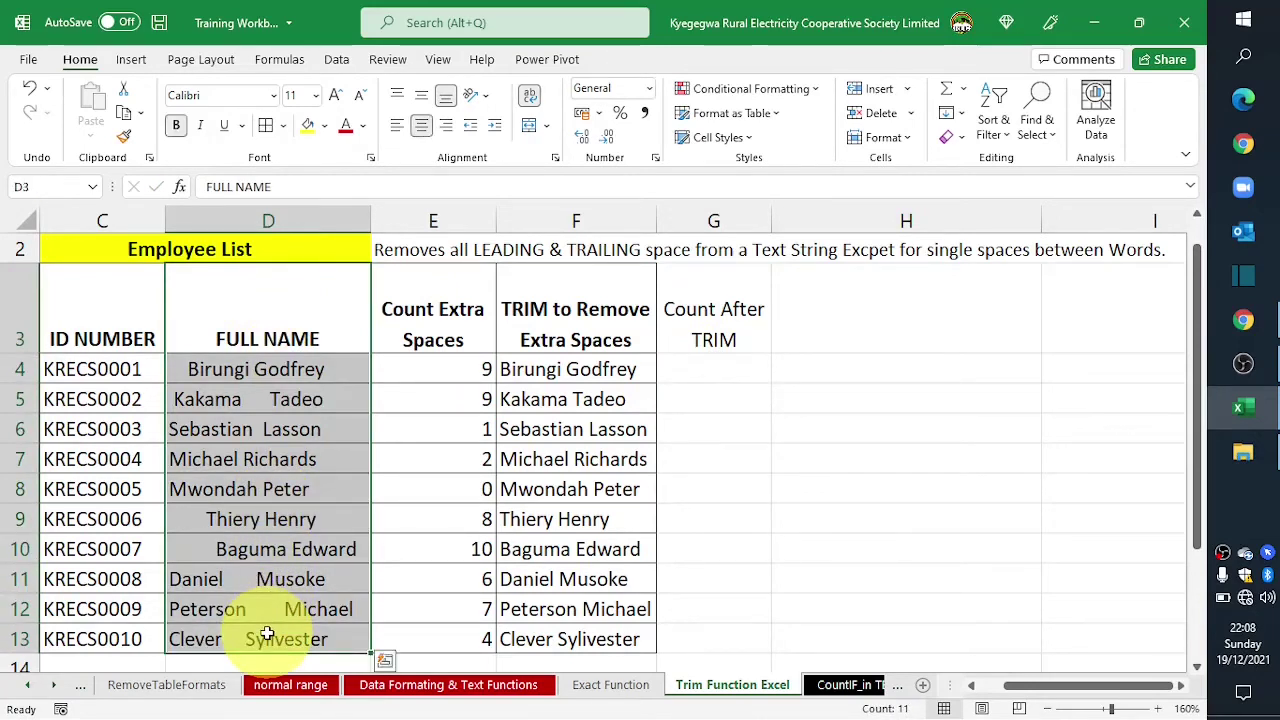
key(Delete)
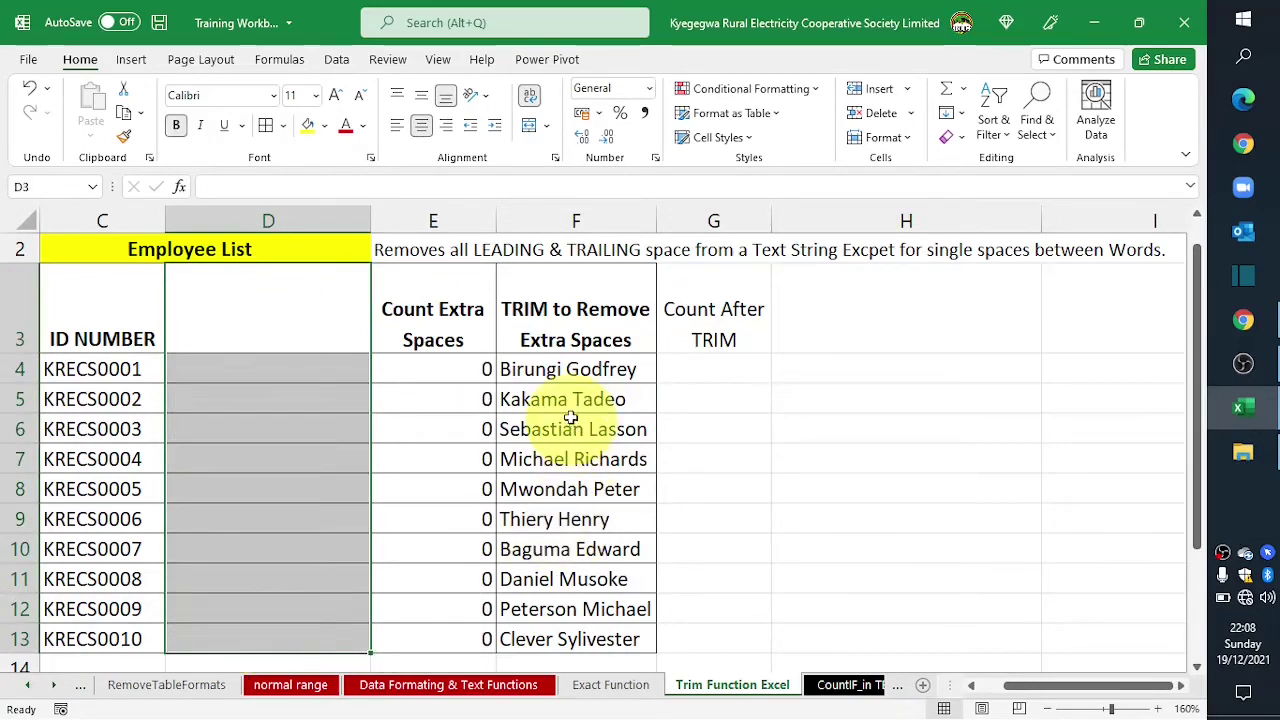
click(548, 343)
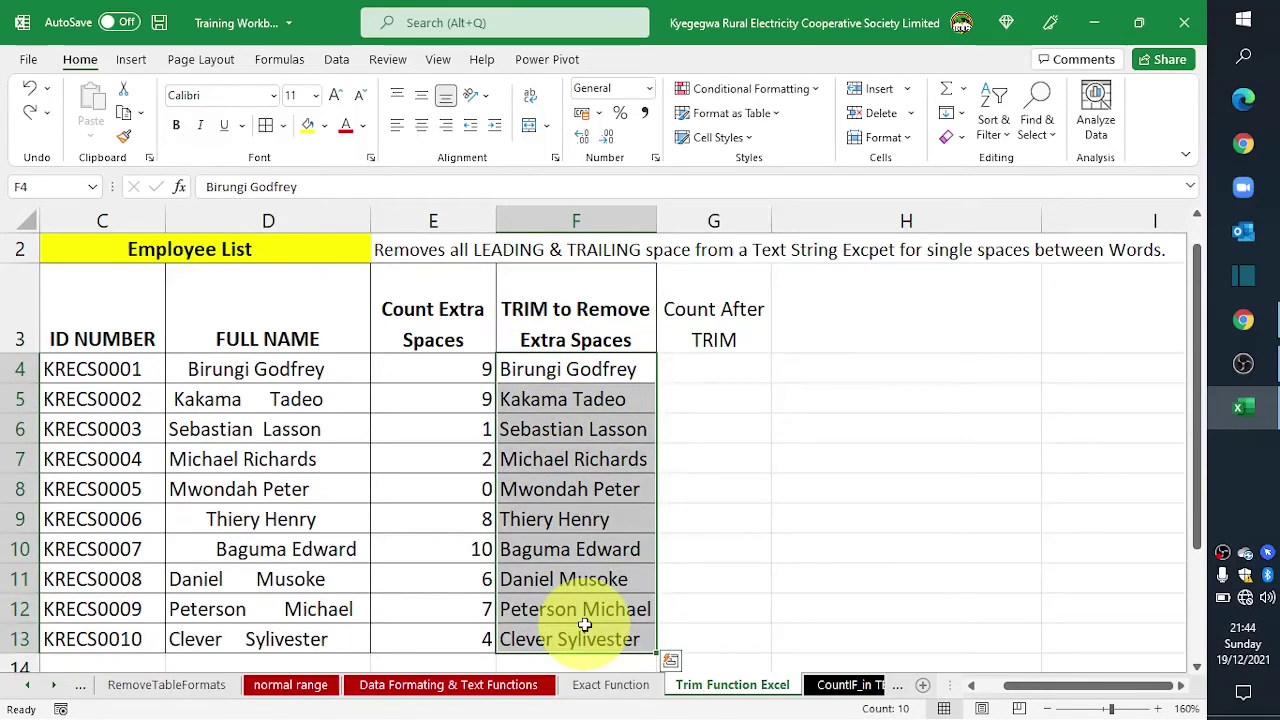
- Enter the formula =LEN(F4)-LEN(TRIM(F4)) in G4 to count the extra spaces left in the first trimmed name
click(699, 364)
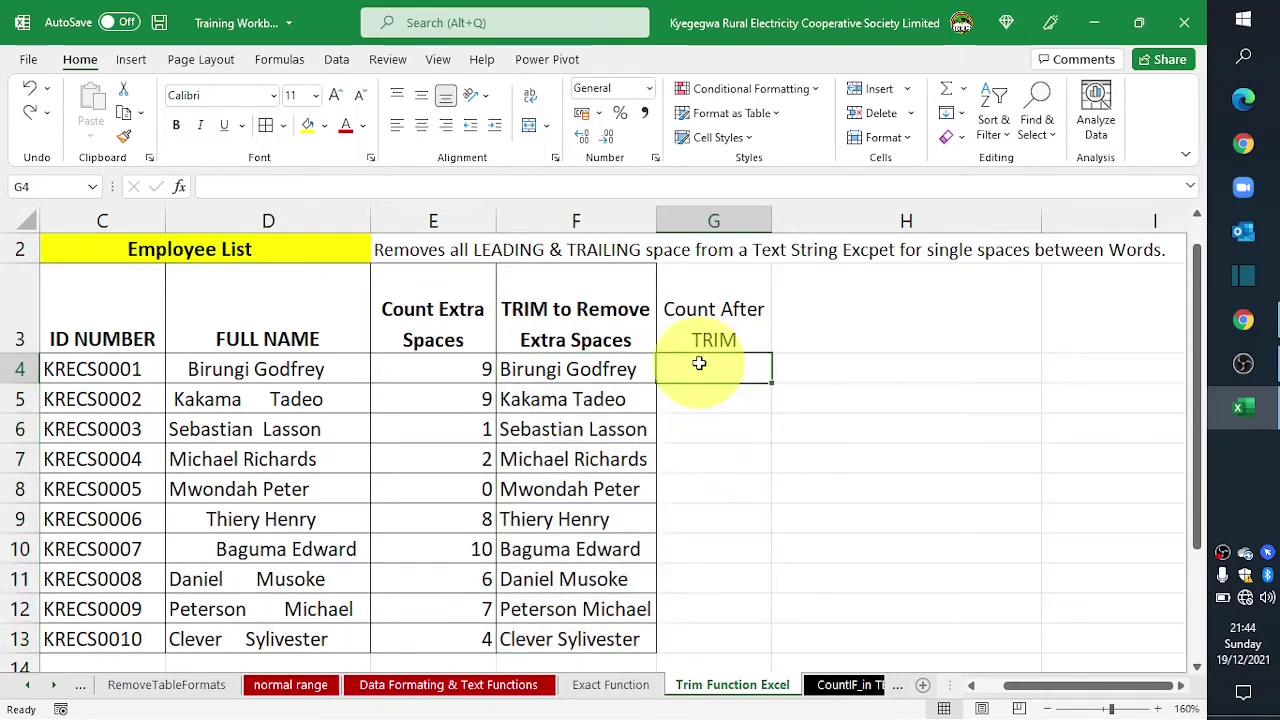
text(=)
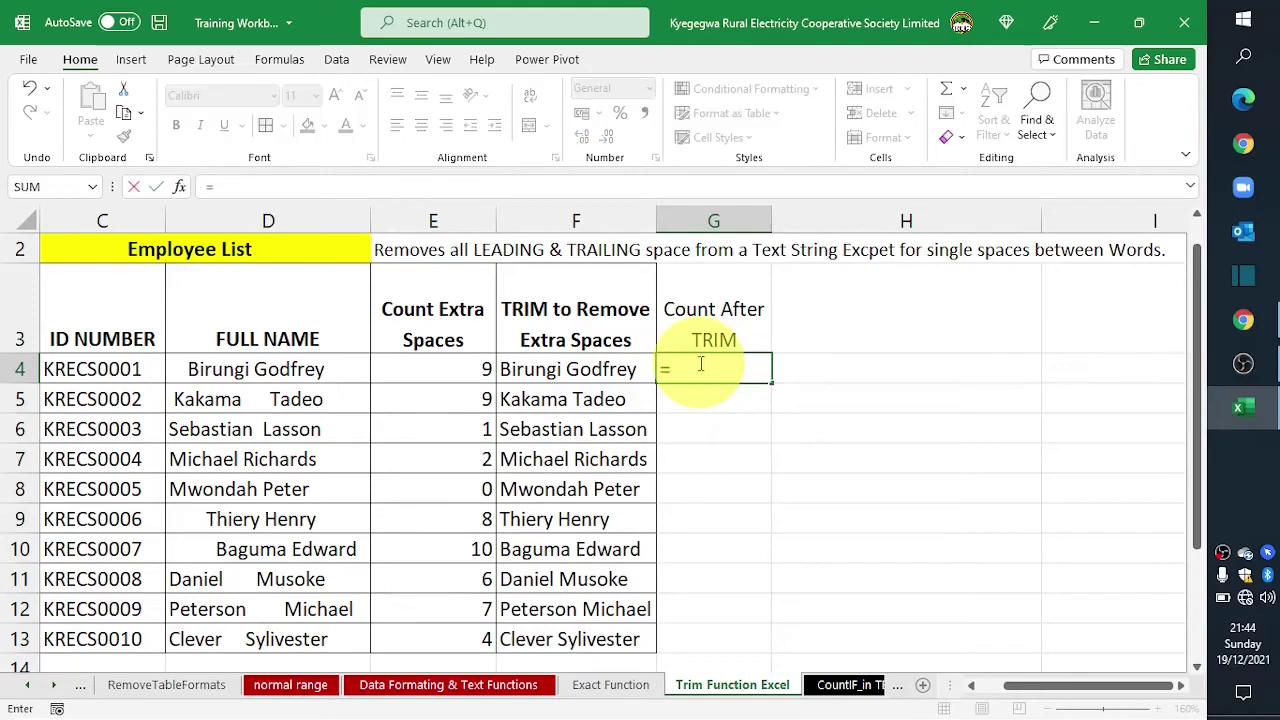
text(len)
key(Tab)
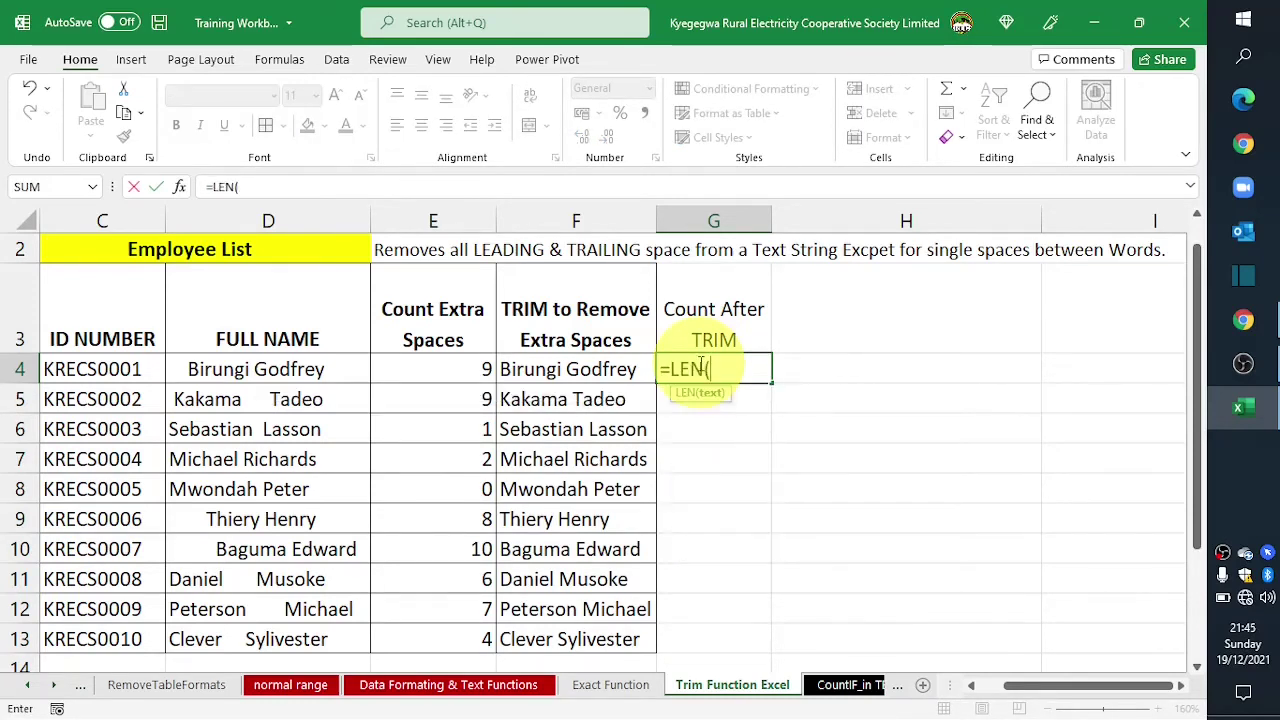
click(553, 366)
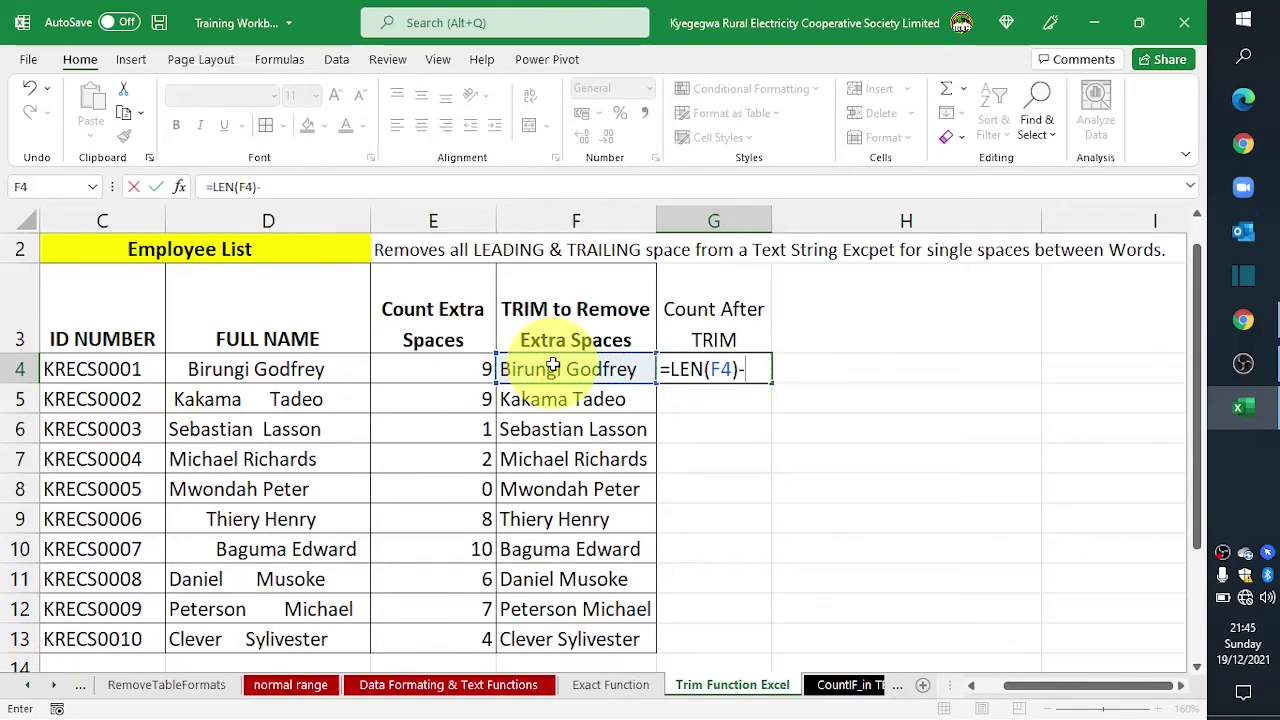
text()-len)
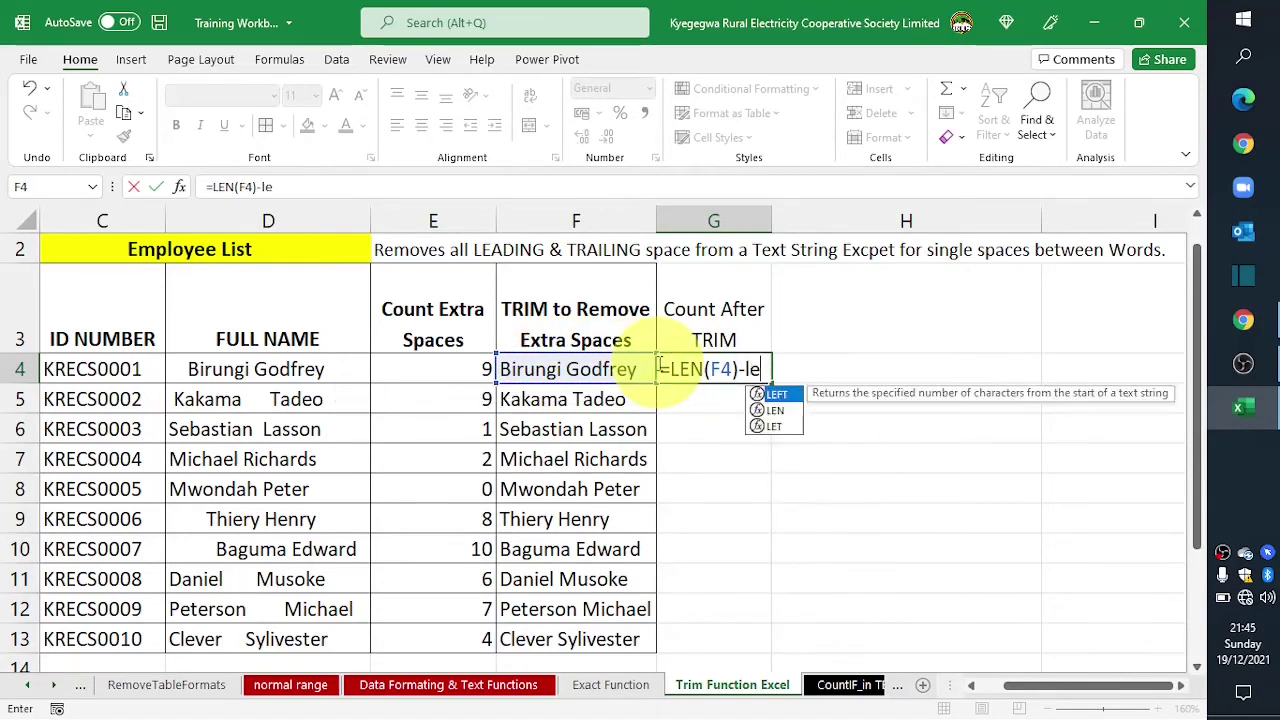
key(Tab)
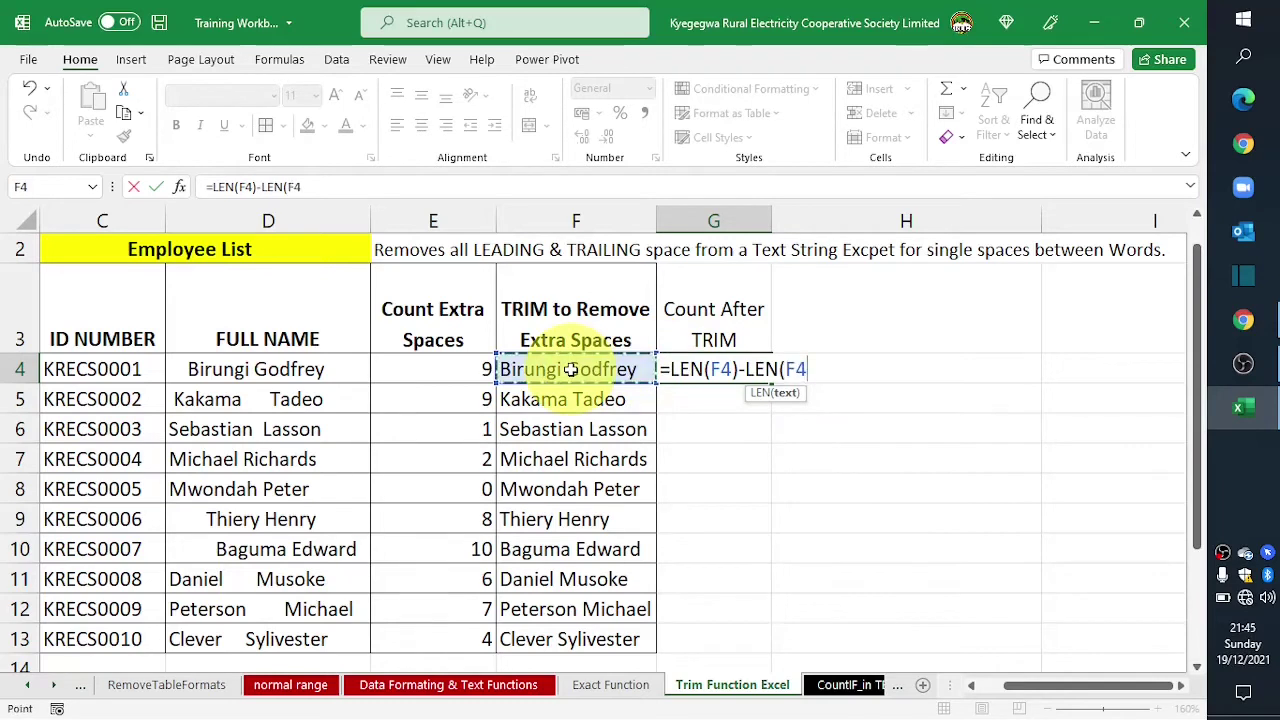
key(BackSpace)
key(BackSpace)
text(trim)
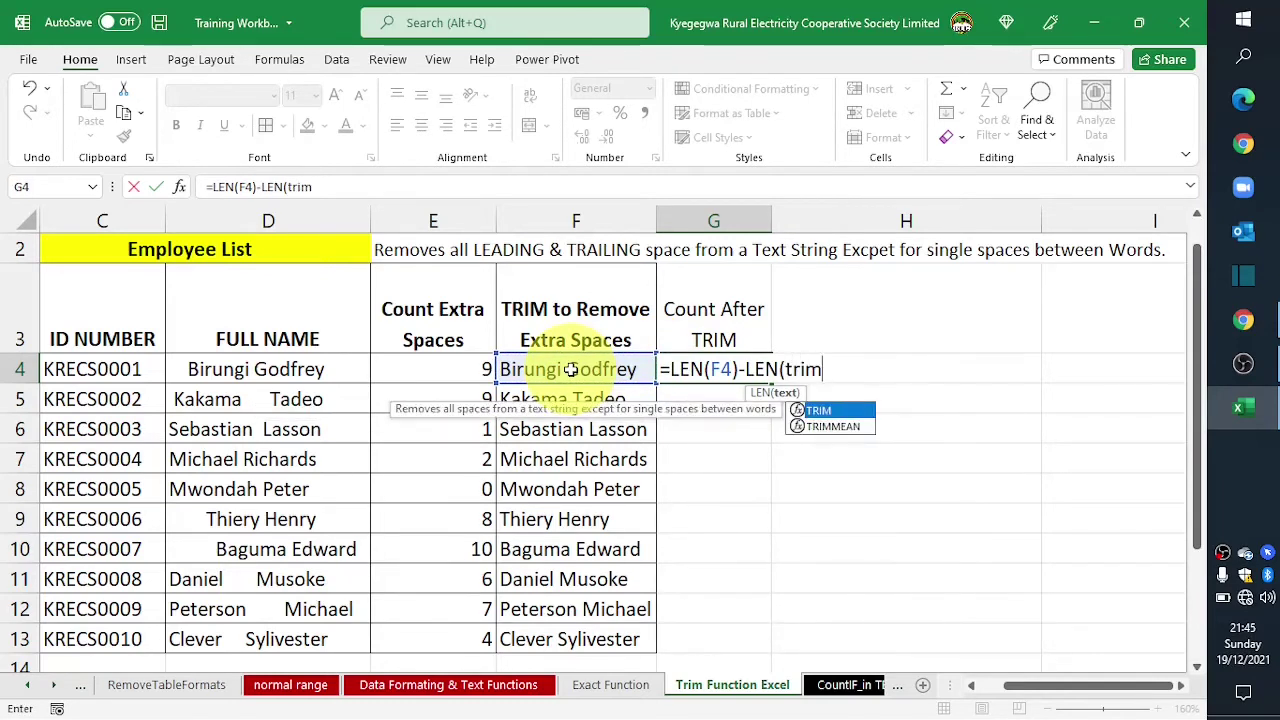
key(Tab)
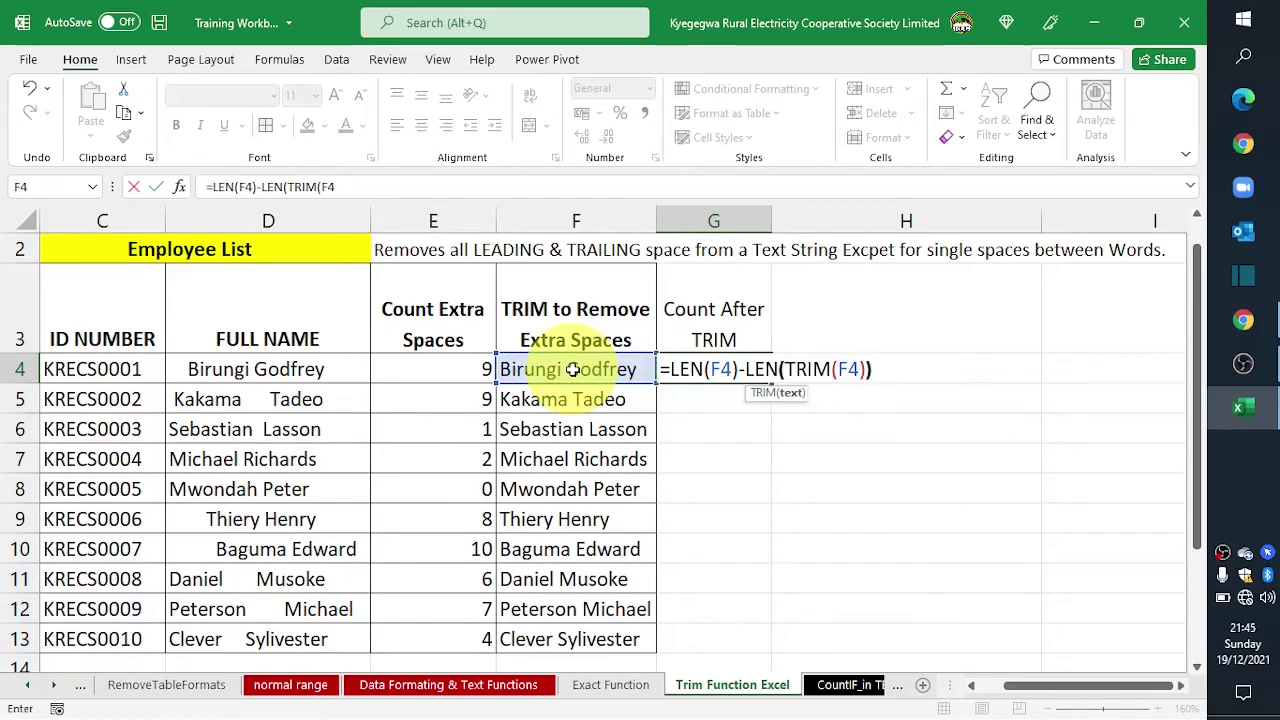
key(Return)
- Fill the extra-space count formula from G4 down to G13 for all employees
click(690, 367)
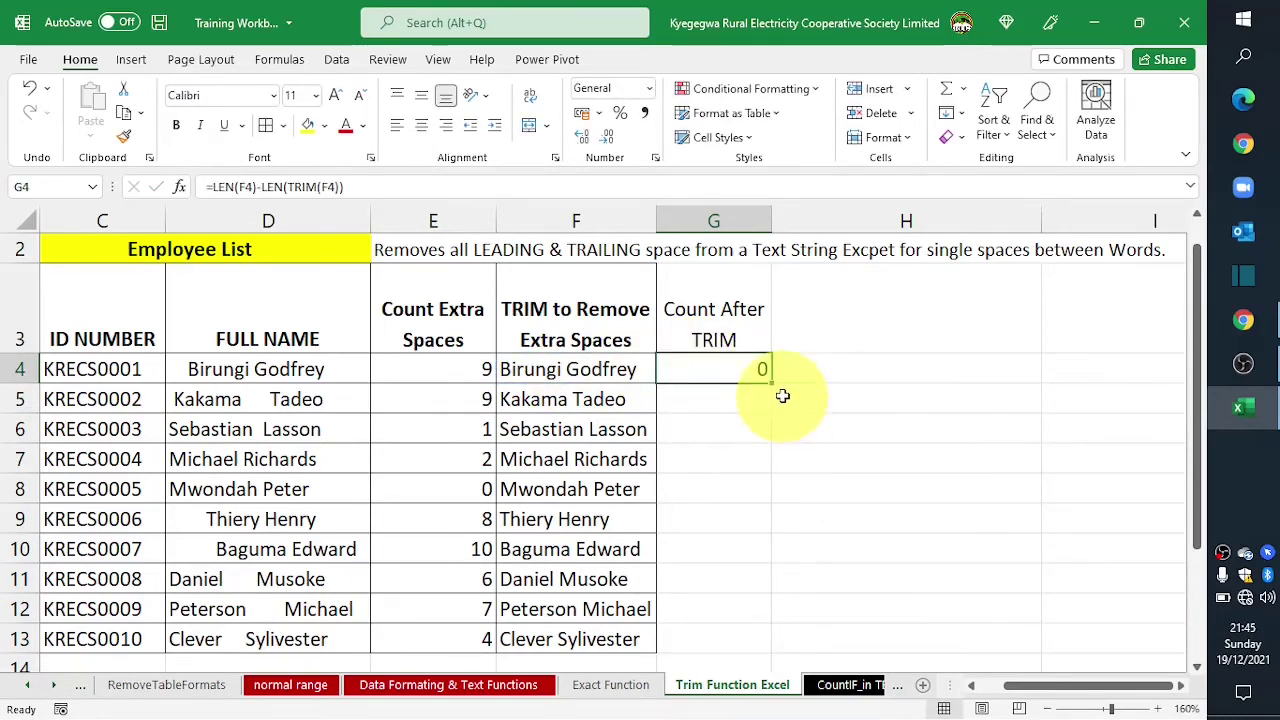
drag(772, 384, 767, 645)
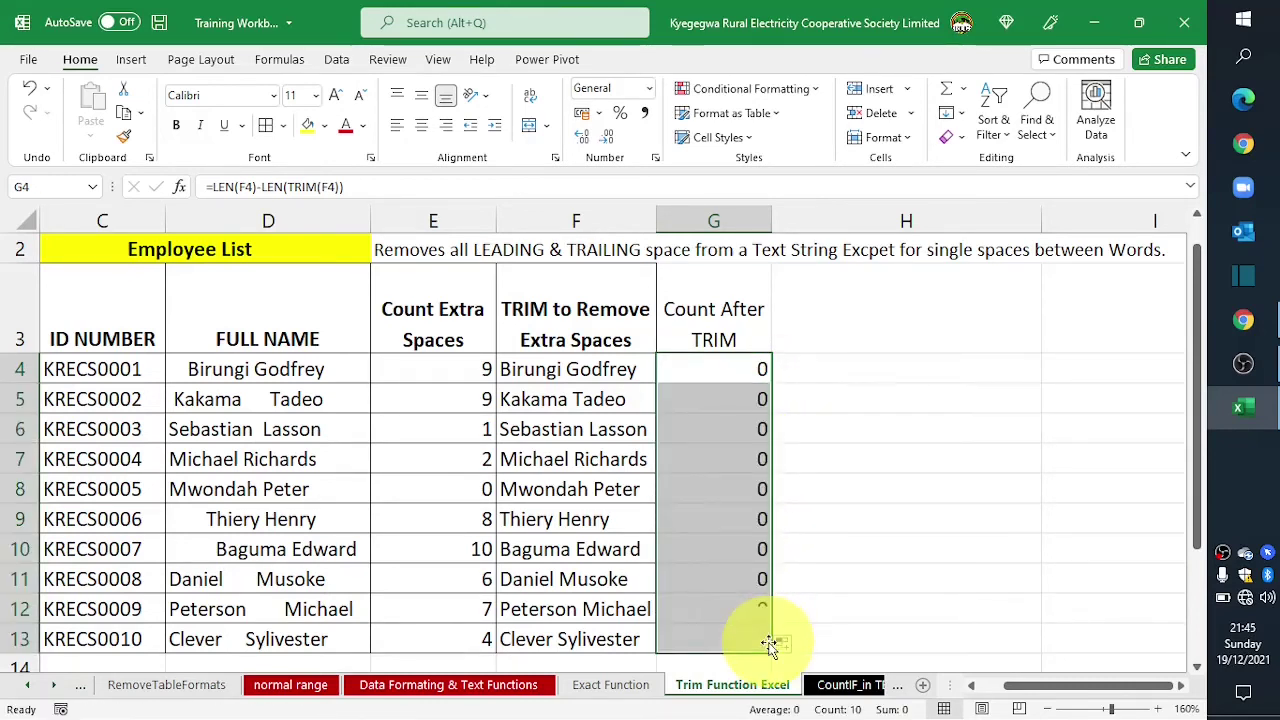
click(883, 310)
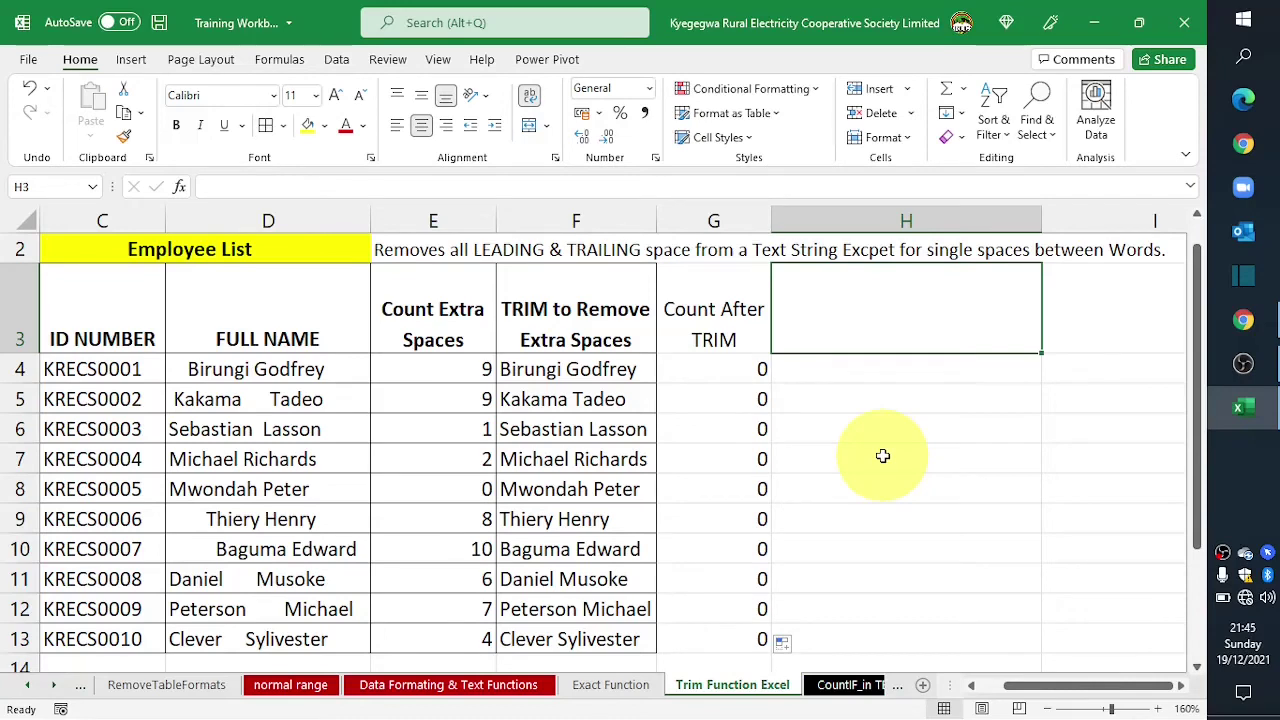